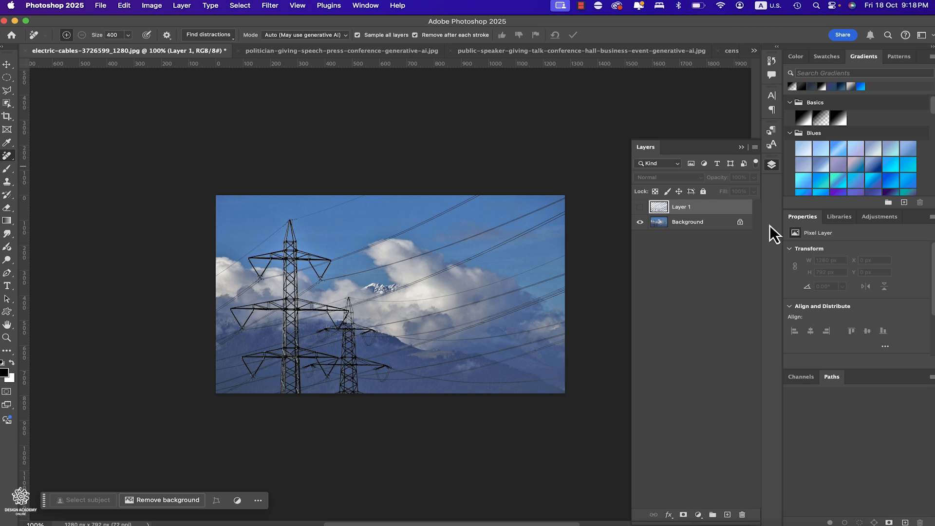
# - View the tools grouped with the Remove tool and look over the Customize Toolbar dialog without changing the toolbar
pyautogui.rightClick(9, 159)
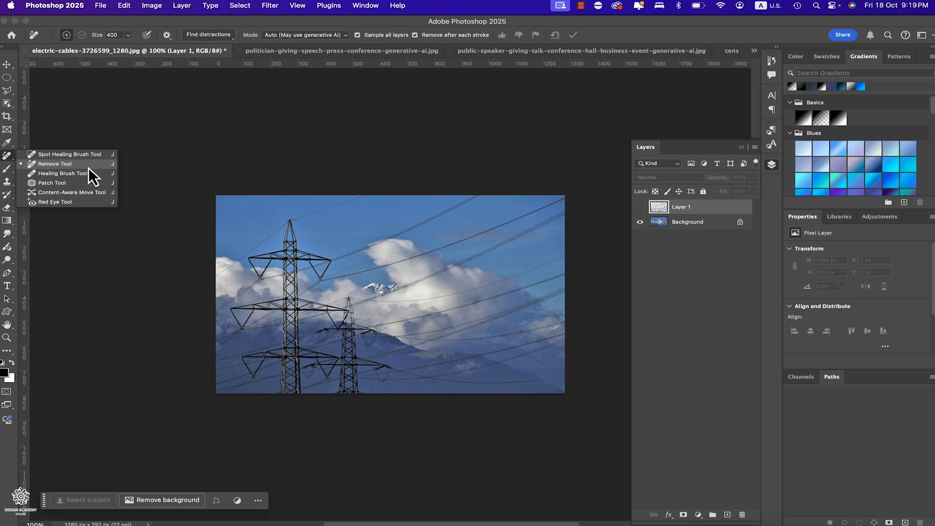
pyautogui.click(9, 350)
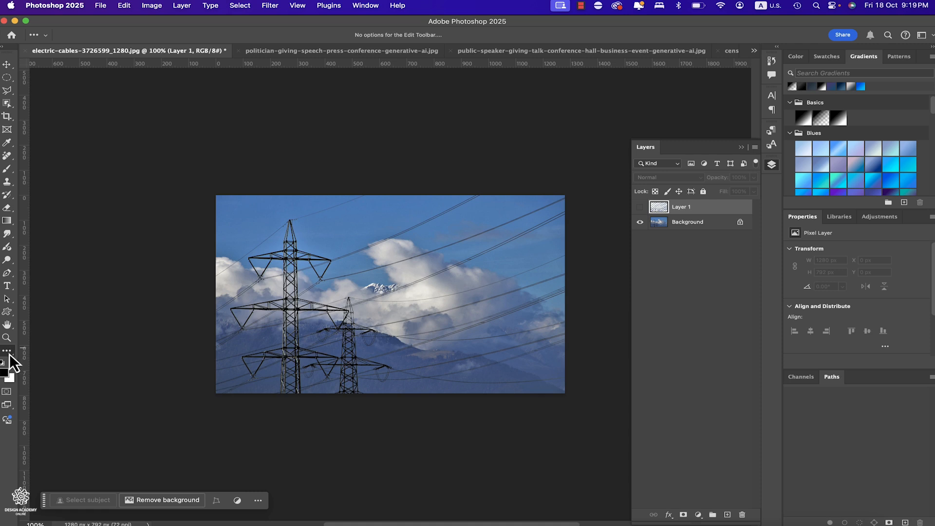
pyautogui.click(13, 354)
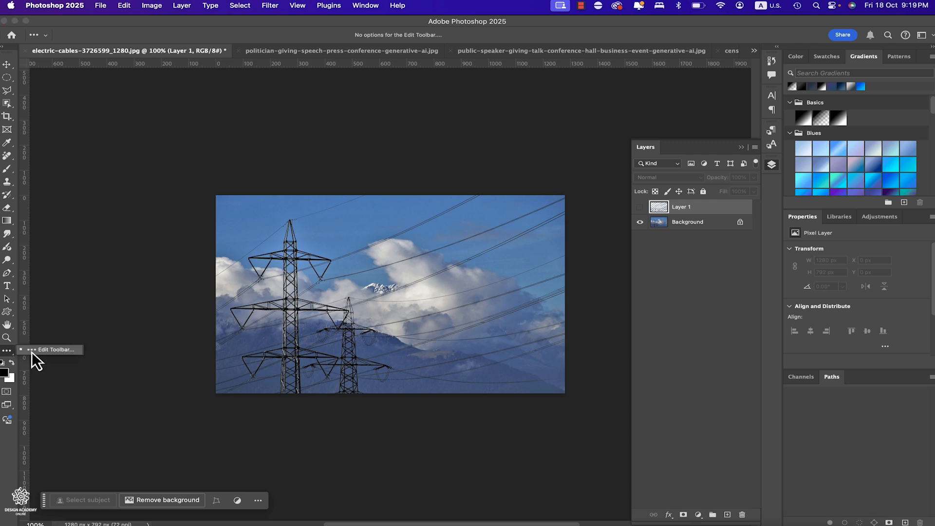
pyautogui.click(31, 352)
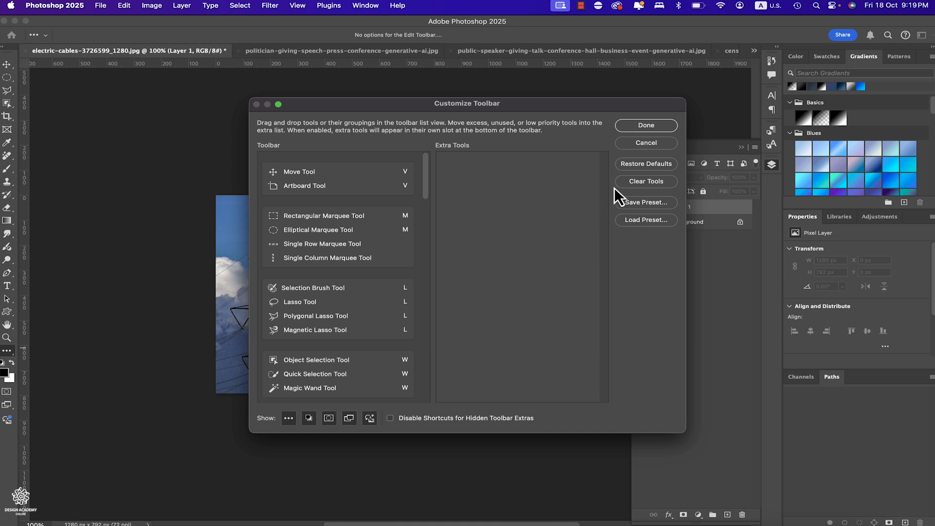
pyautogui.click(639, 143)
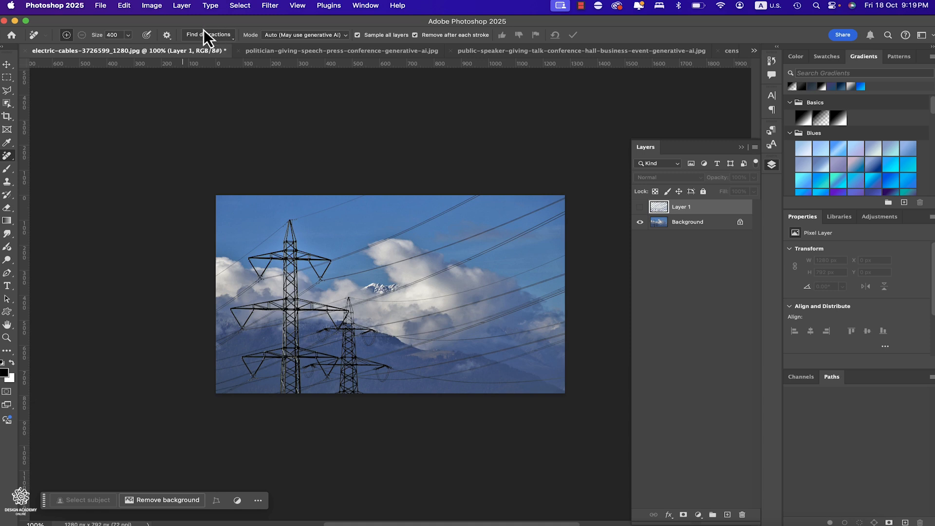
# - Review the Remove tool's Find distractions choices and its generative AI modes, keeping the mode on Auto
pyautogui.click(231, 38)
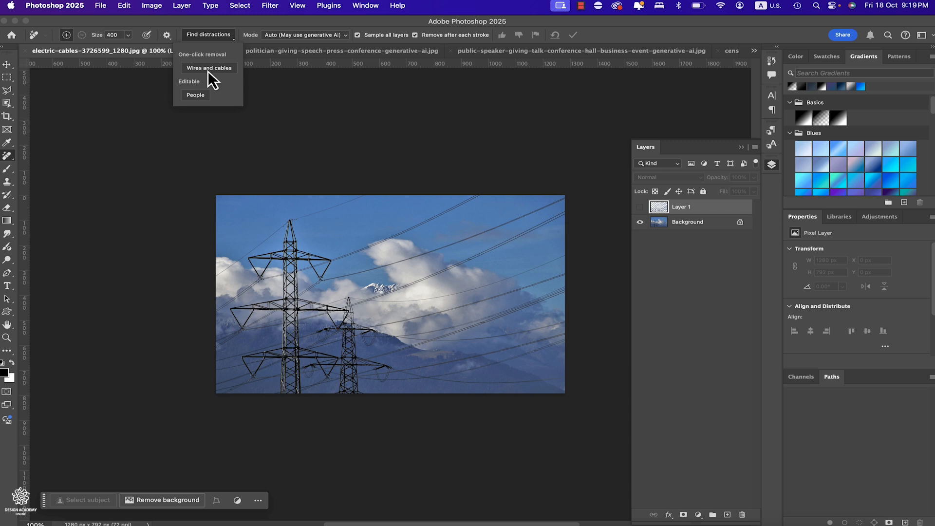
pyautogui.click(326, 37)
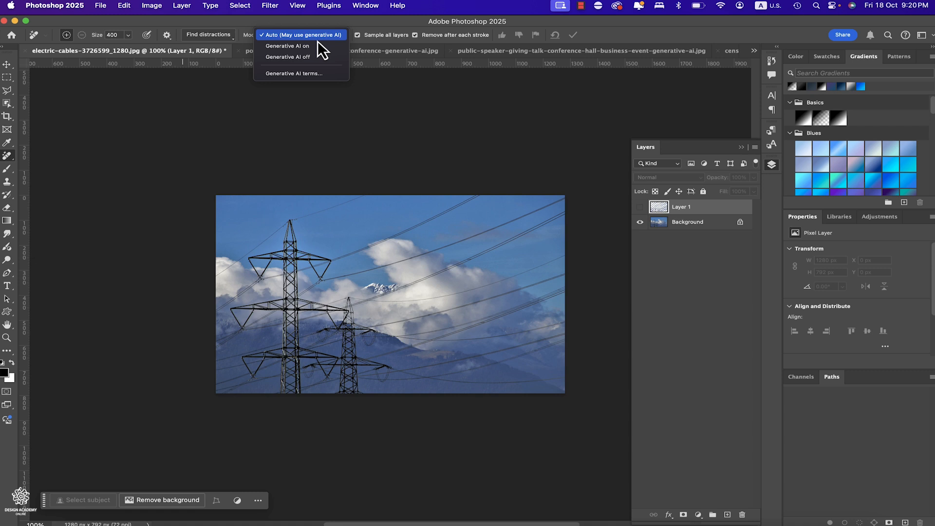
pyautogui.click(334, 22)
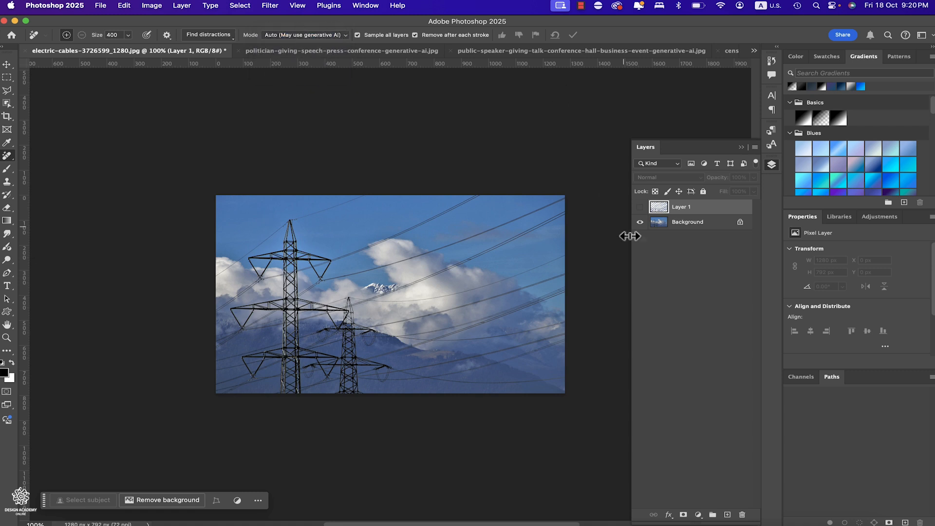
# - Add a new layer above the Background and remove the wires and cables from the pylon photo with Find distractions
pyautogui.click(703, 227)
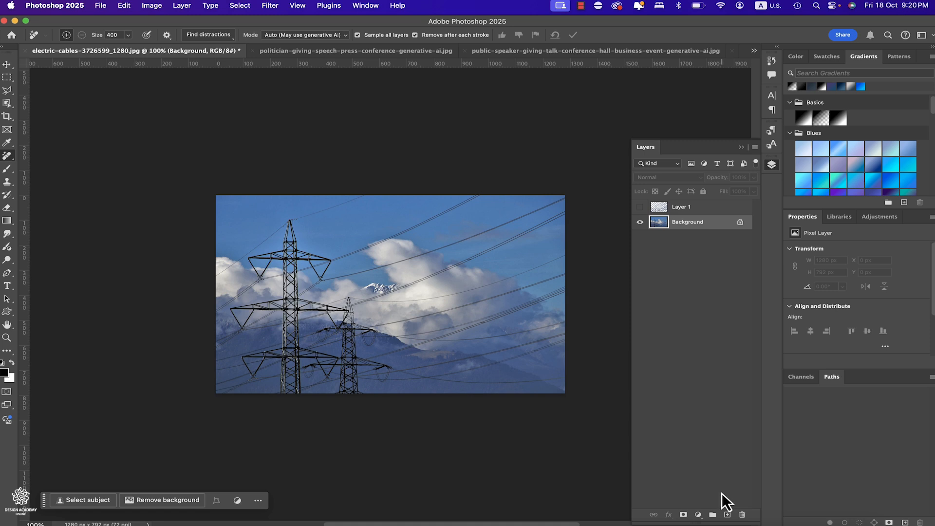
pyautogui.click(726, 515)
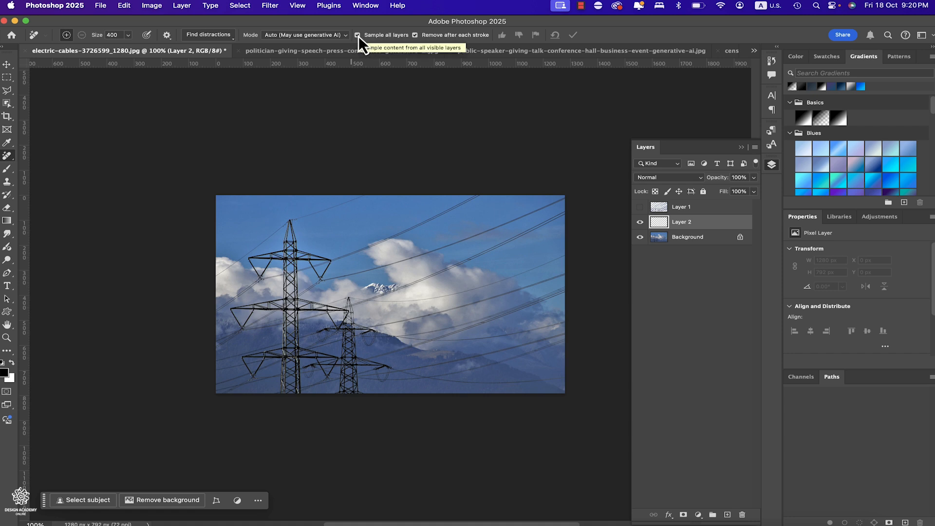
pyautogui.click(232, 39)
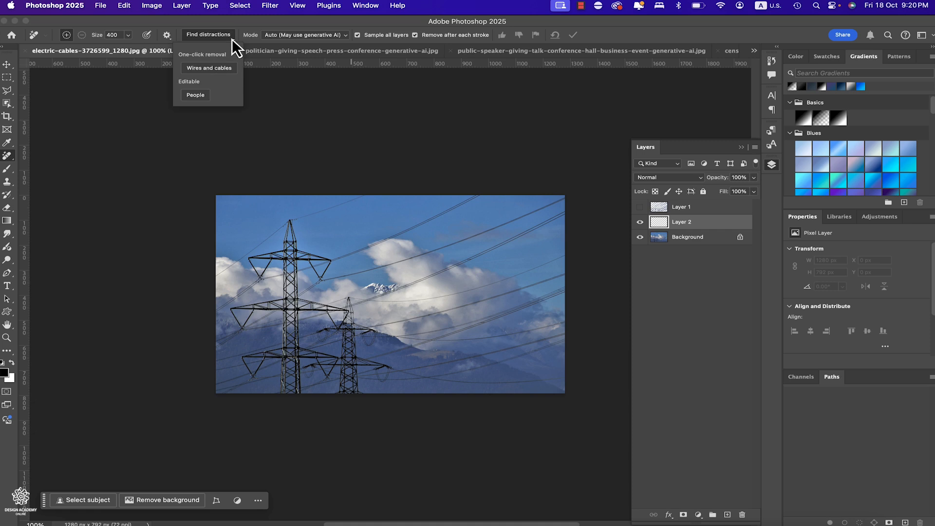
pyautogui.click(213, 69)
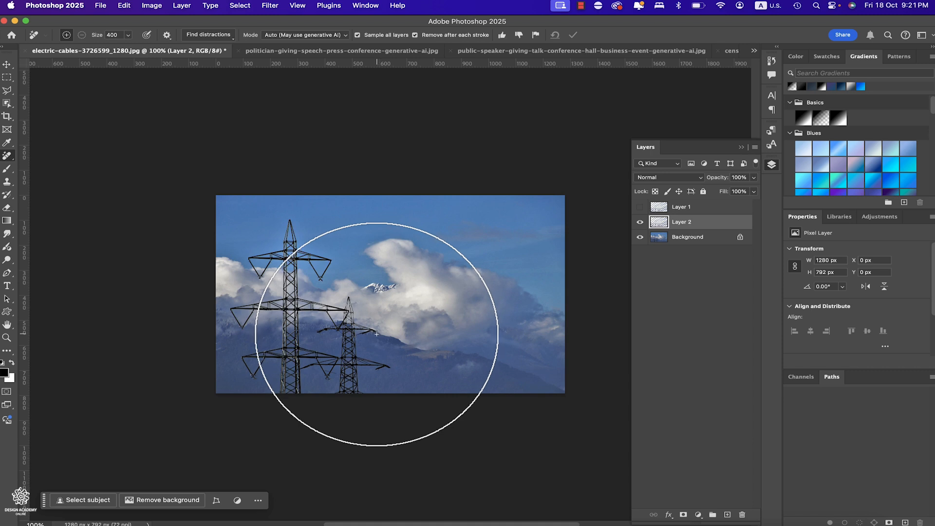
pyautogui.click(640, 222)
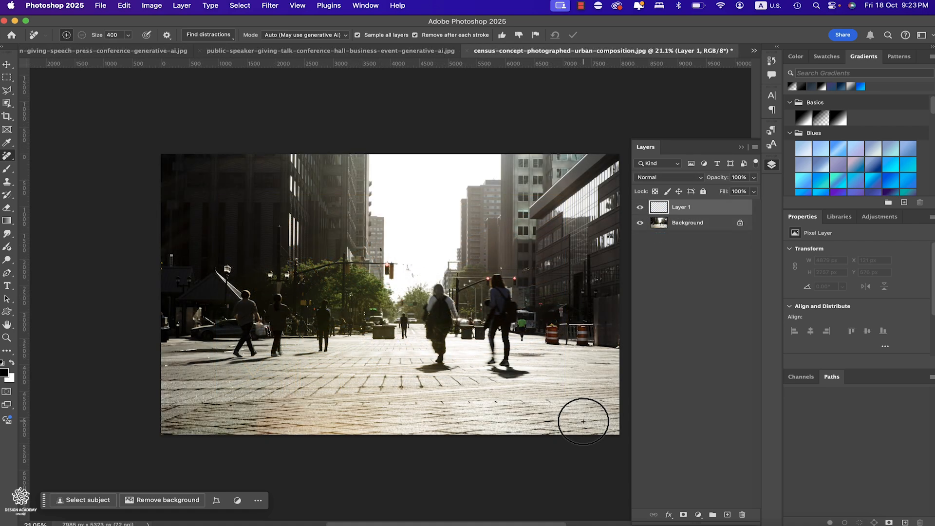
# - Detect the people on the Background layer of census-concept-photographed-urban-composition.jpg with Find distractions
pyautogui.click(692, 224)
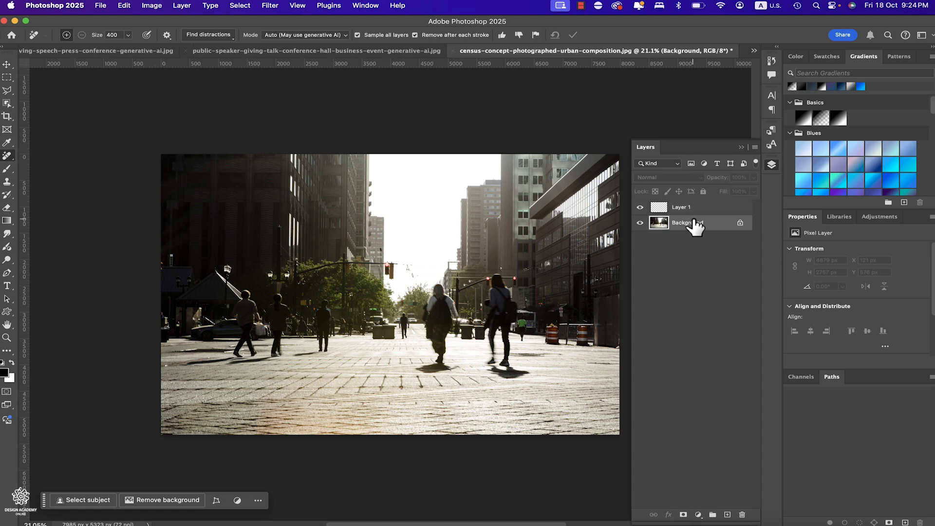
pyautogui.click(227, 35)
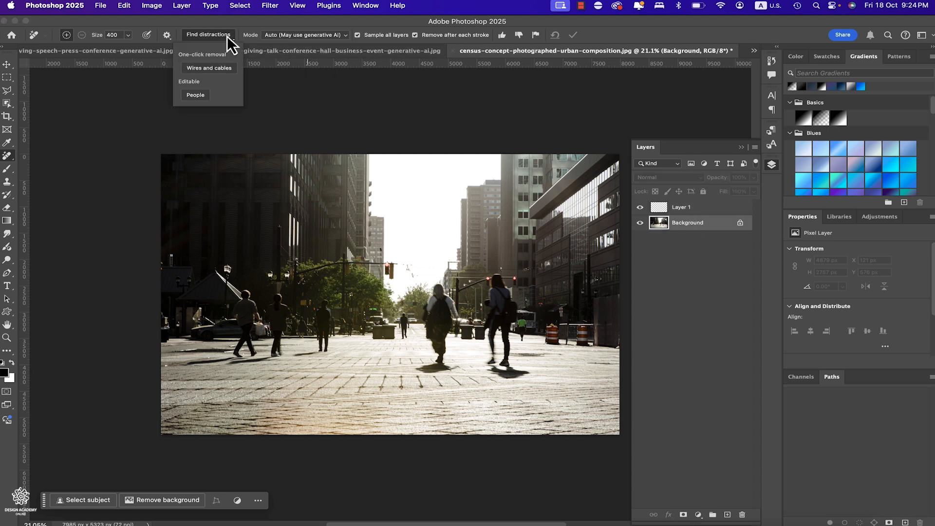
pyautogui.click(195, 99)
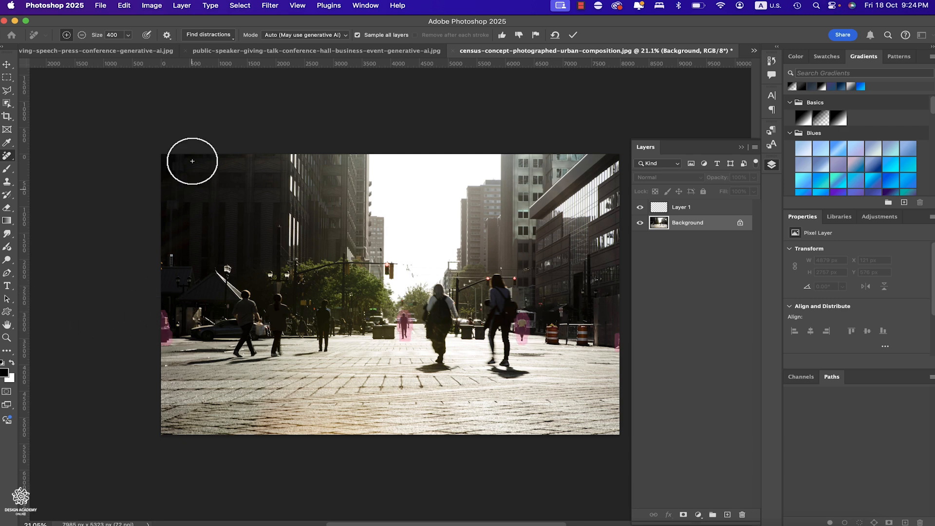
# - Brush over the three pedestrians in the photo's left half, remove all marked people, and check the Background by toggling its visibility
pyautogui.moveTo(324, 313); pyautogui.dragTo(323, 321)
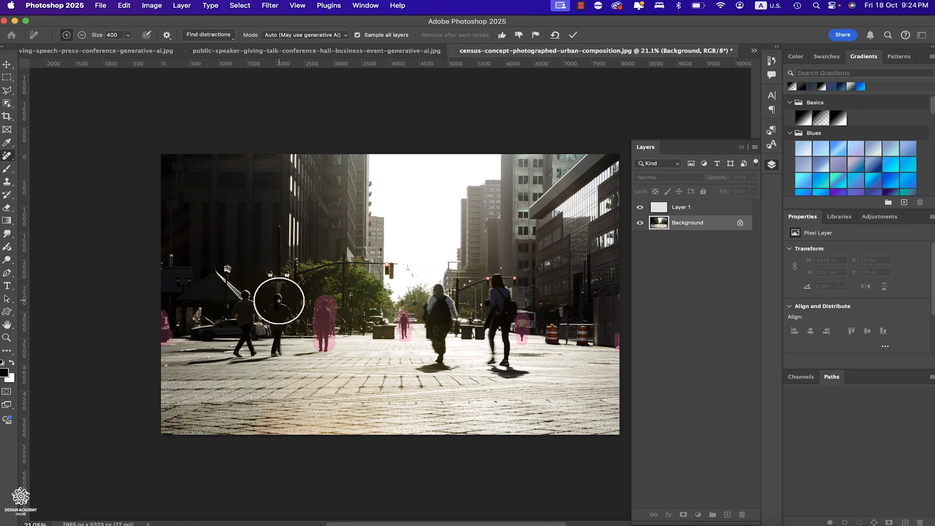
pyautogui.moveTo(282, 299); pyautogui.dragTo(278, 357)
pyautogui.moveTo(244, 296); pyautogui.dragTo(246, 352)
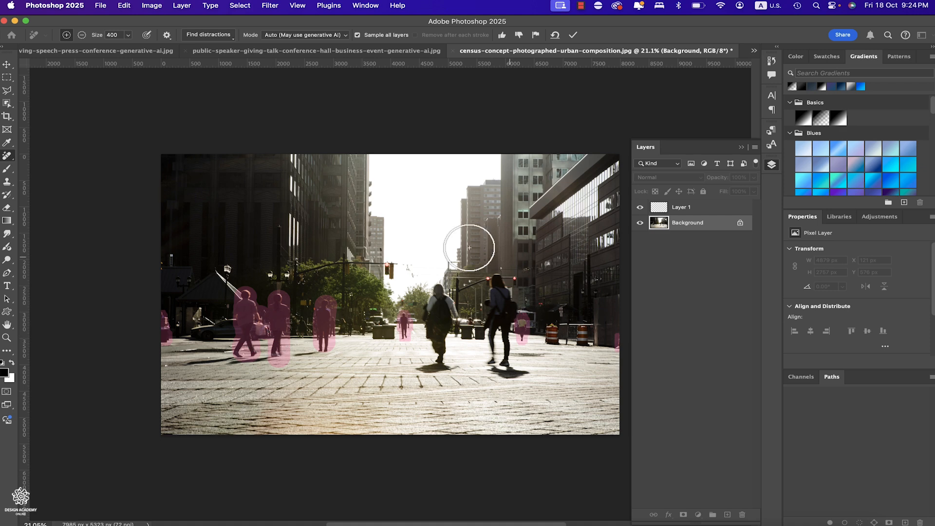
pyautogui.click(569, 34)
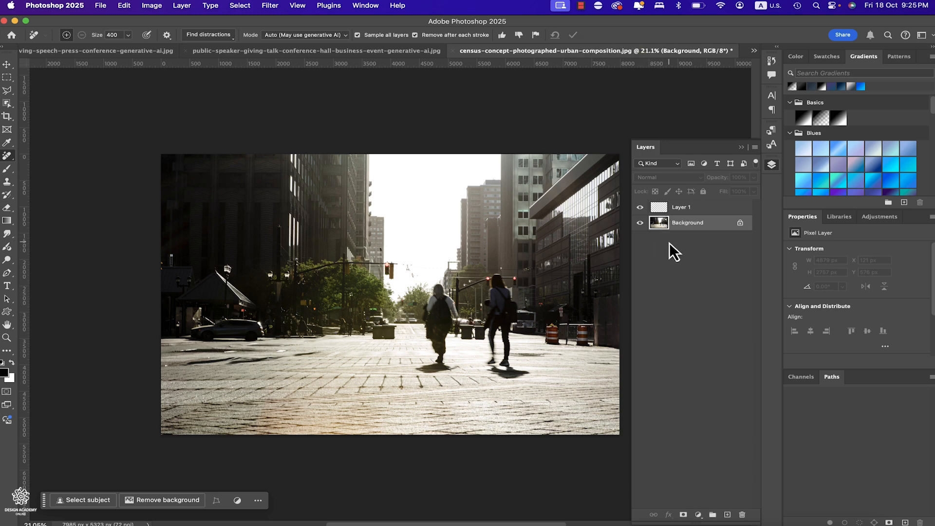
pyautogui.click(640, 223)
pyautogui.click(639, 222)
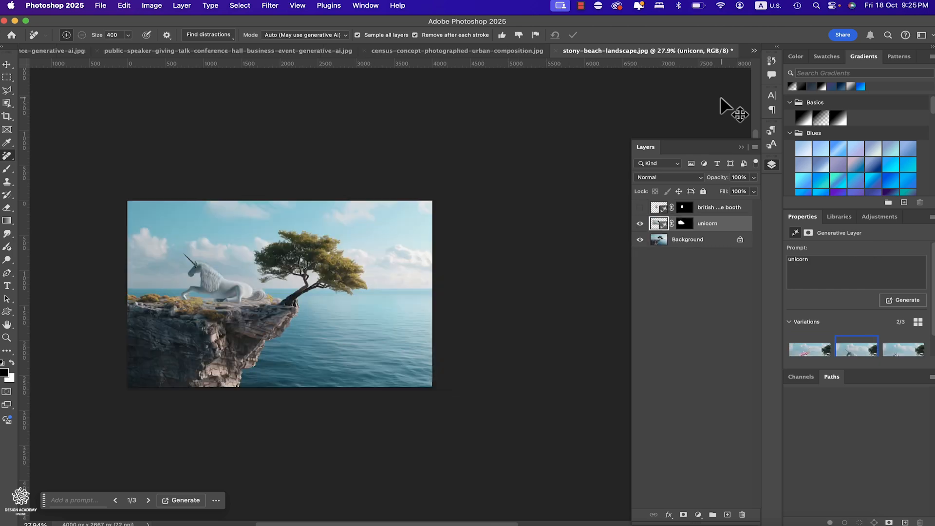
# - Undo the last change in stony-beach-landscape.jpg and hide the existing unicorn layer
pyautogui.press('super+z')
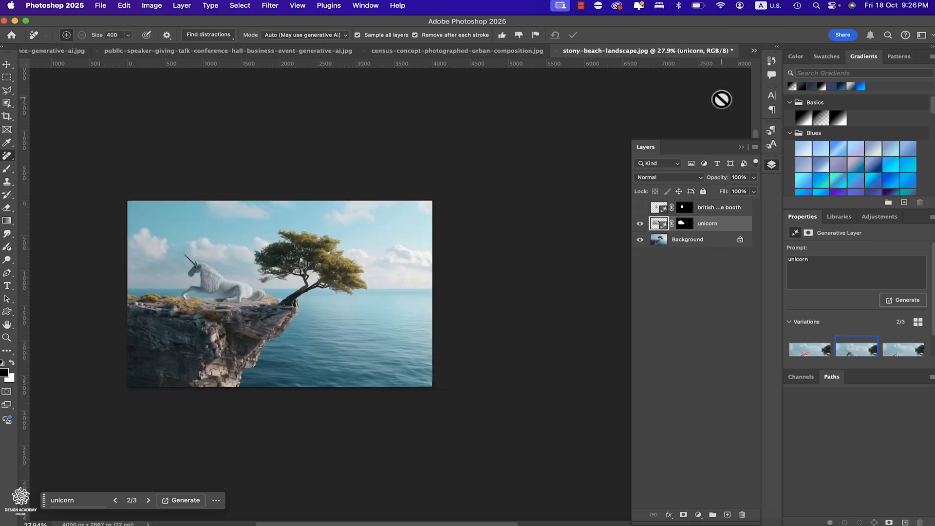
pyautogui.click(640, 224)
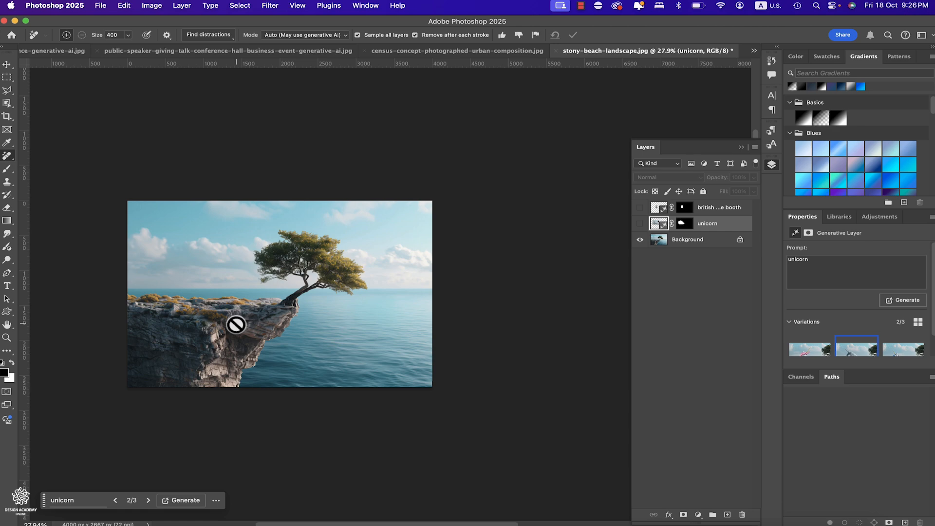
# - Draw a six-sided Polygonal Lasso selection over the sky and cliff top beside the tree
pyautogui.press('super+plus')
pyautogui.press('super+plus')
pyautogui.scroll(1, 235, 324)
pyautogui.hscroll(-5, 236, 323)
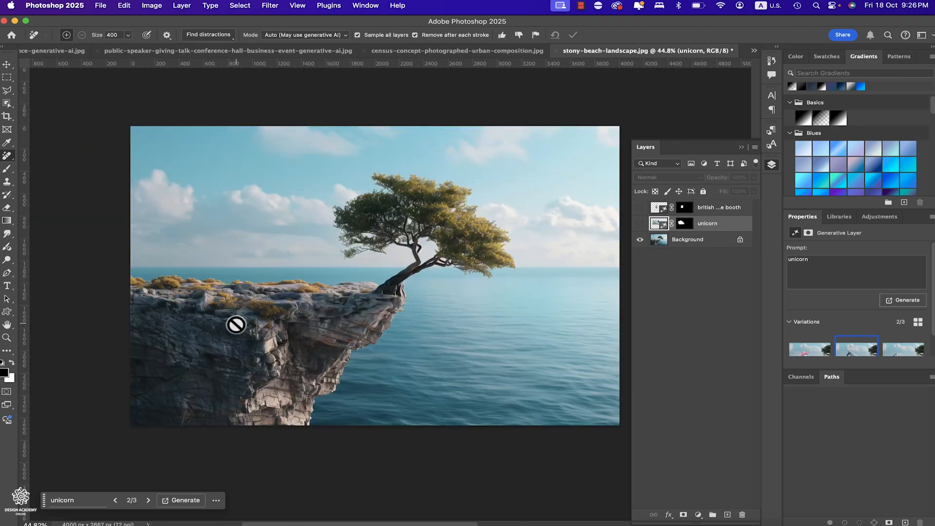
pyautogui.scroll(-1, 235, 323)
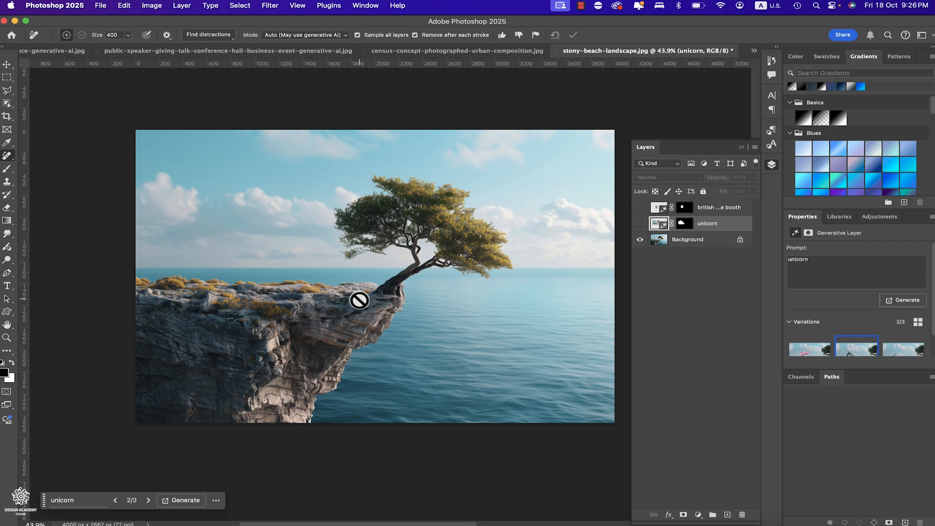
pyautogui.click(6, 94)
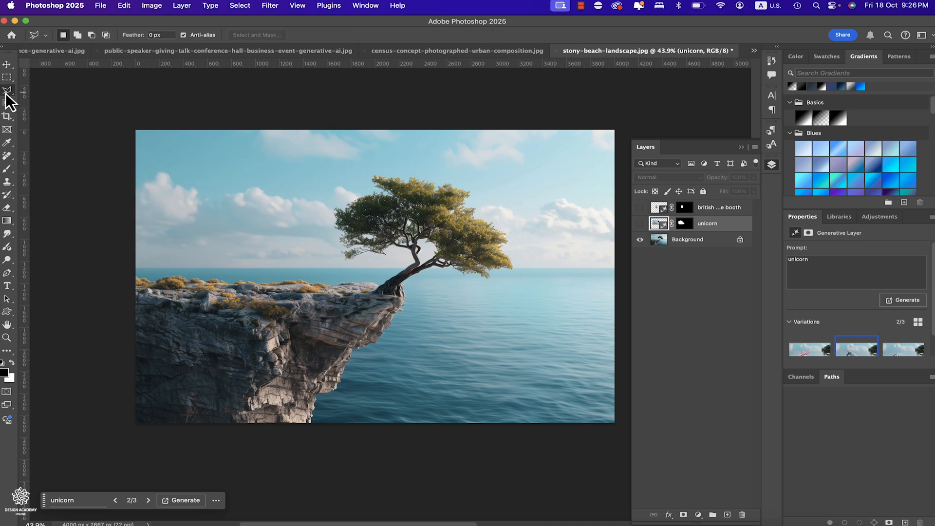
pyautogui.click(264, 304)
pyautogui.click(336, 288)
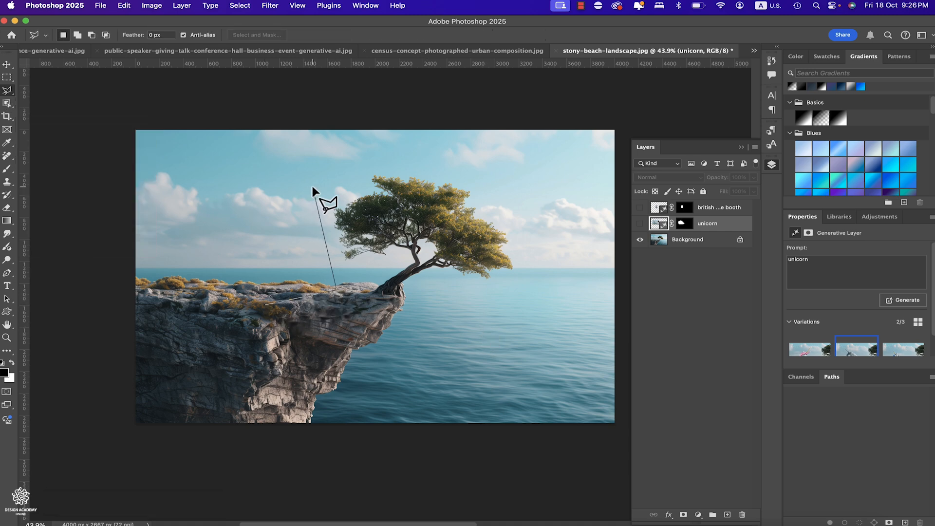
pyautogui.click(313, 186)
pyautogui.click(229, 167)
pyautogui.click(178, 194)
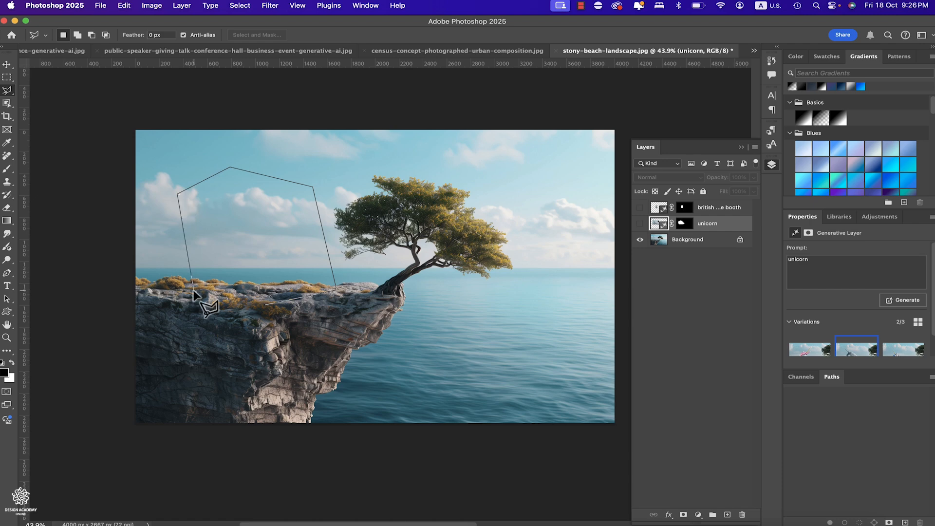
pyautogui.click(196, 288)
pyautogui.click(264, 304)
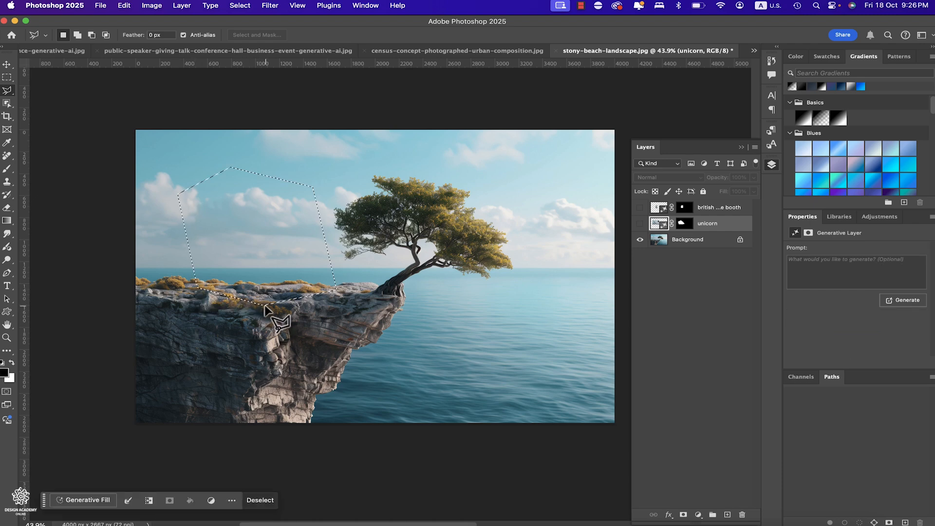
# - Run Generative Fill on the Background layer's selected area with the prompt "unicorn"
pyautogui.click(704, 243)
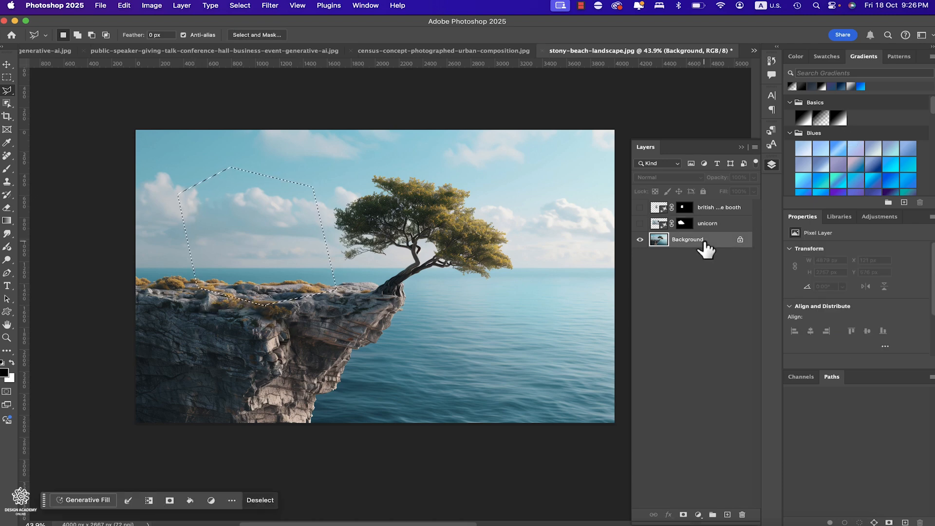
pyautogui.click(84, 499)
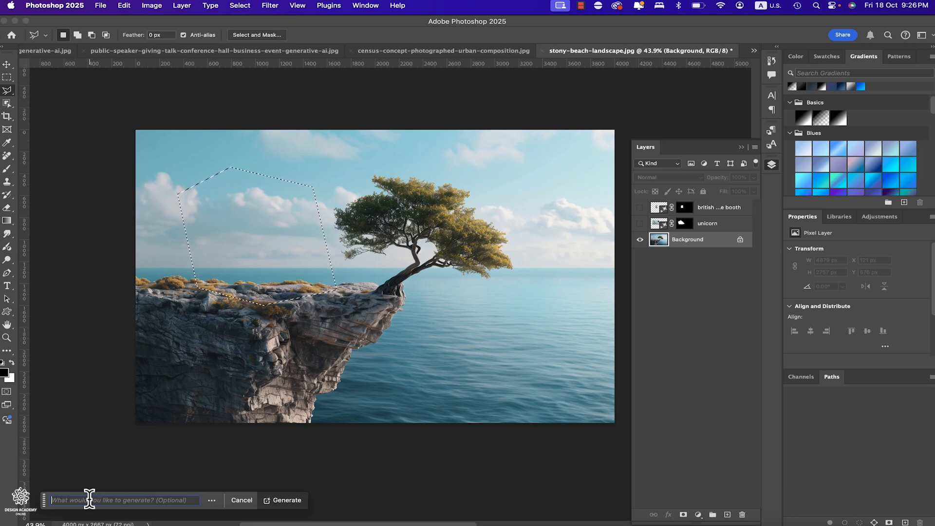
pyautogui.write('unicorn')
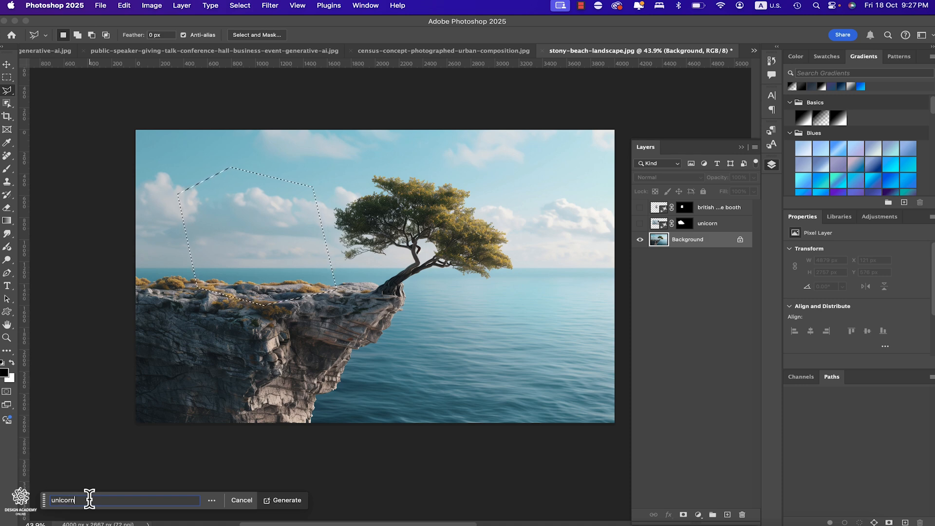
pyautogui.press('Return')
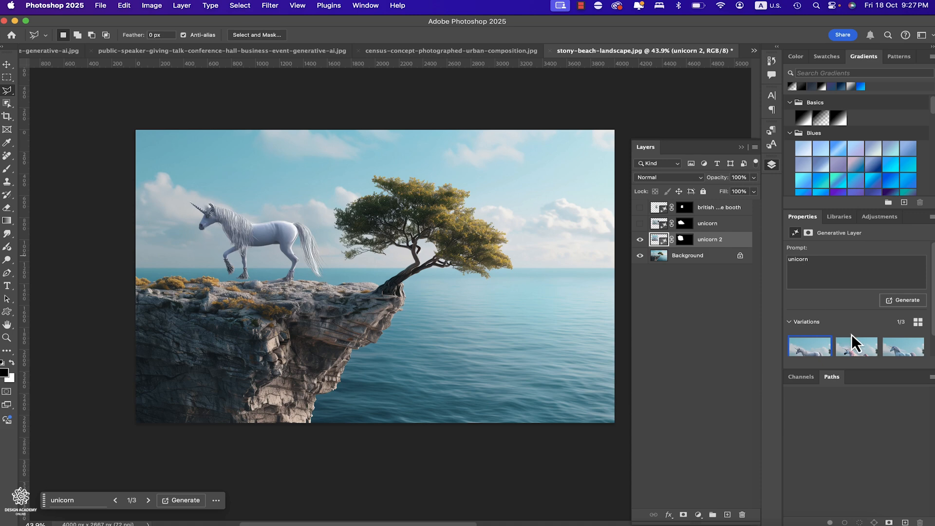
# - Preview the second generated unicorn variation and switch to the third one
pyautogui.scroll(-1, 857, 321)
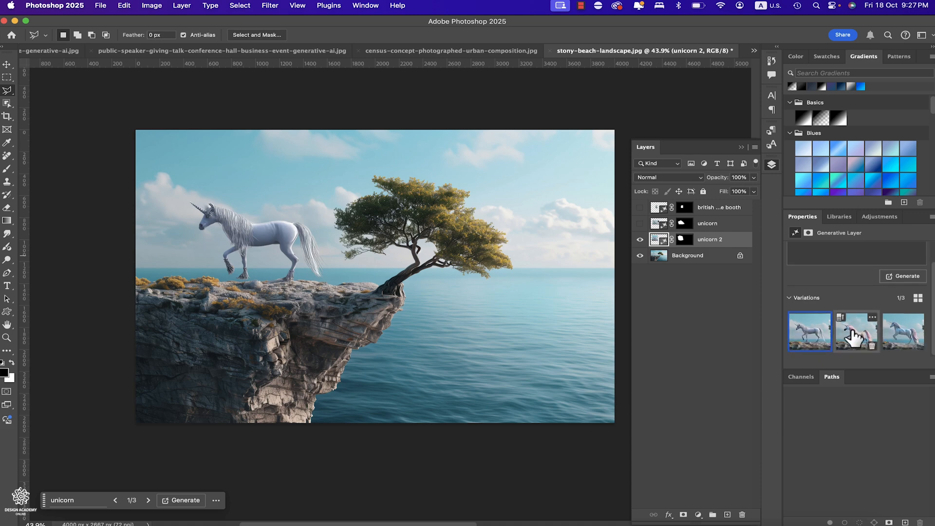
pyautogui.click(853, 336)
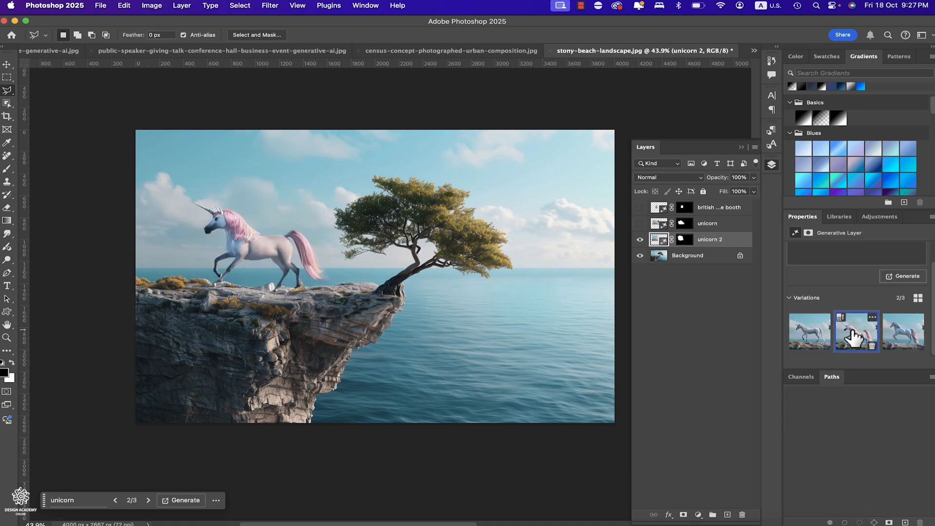
pyautogui.click(898, 340)
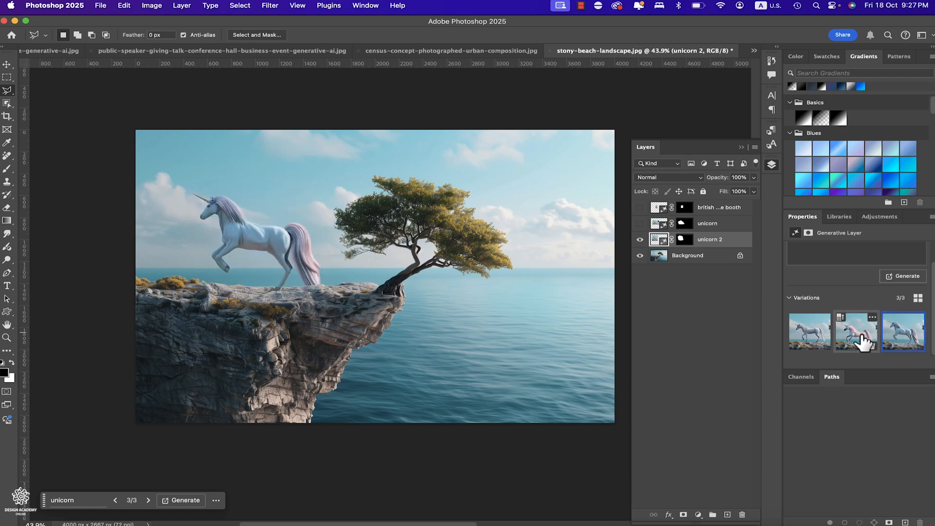
# - Choose the second variation on the unicorn 2 layer, then swap its visibility for the unicorn layer and select that
pyautogui.click(862, 338)
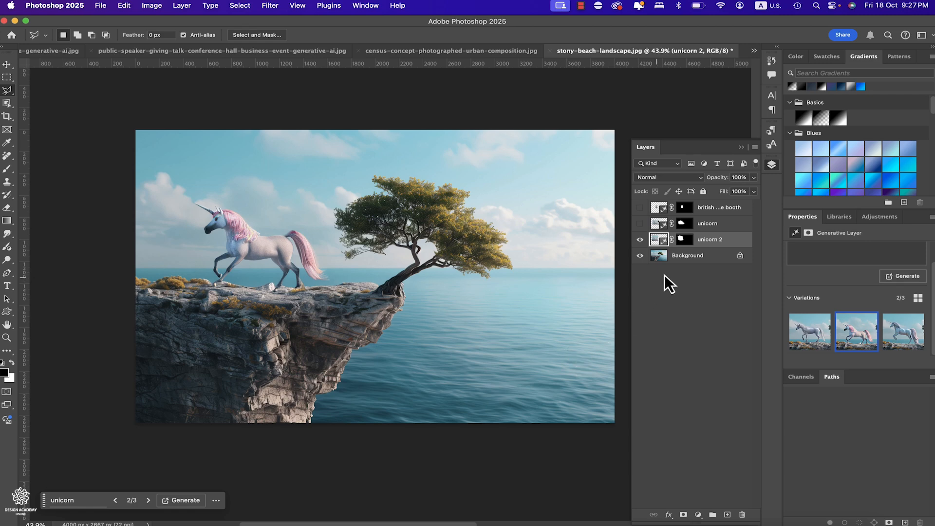
pyautogui.click(694, 257)
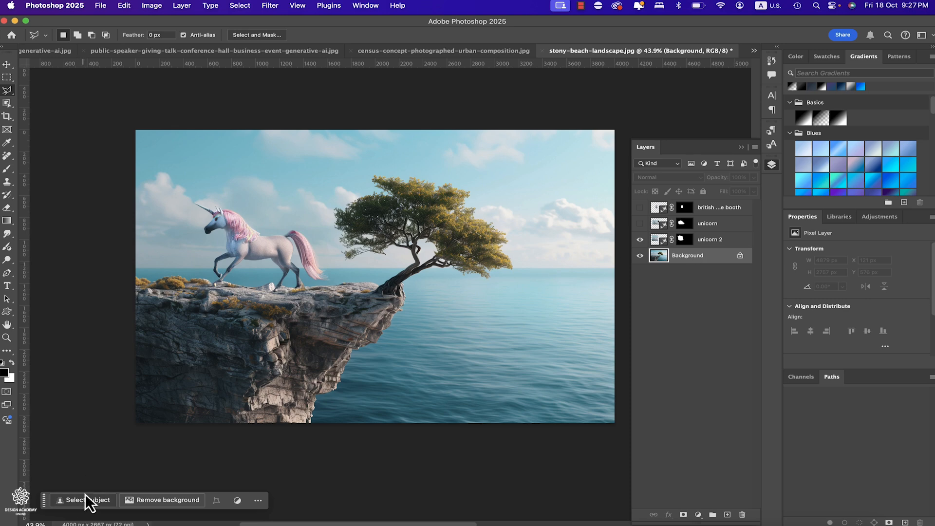
pyautogui.click(639, 239)
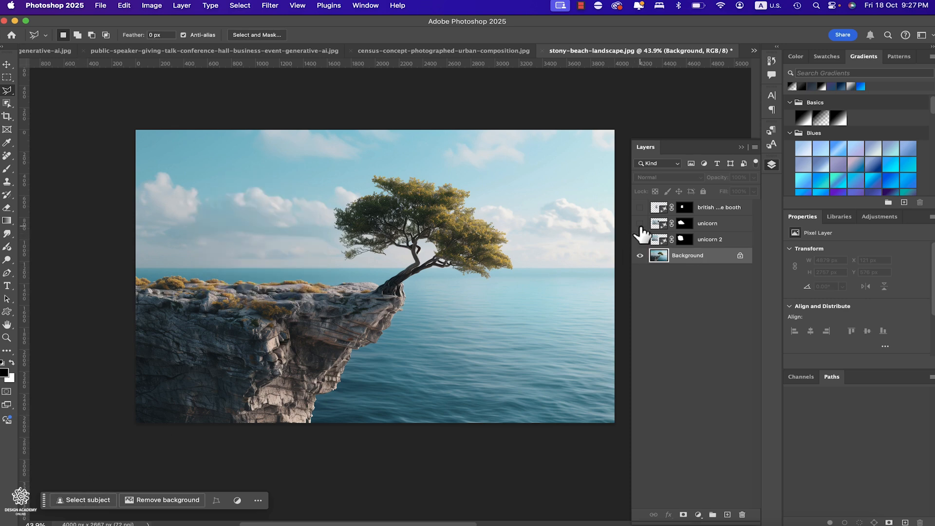
pyautogui.click(640, 223)
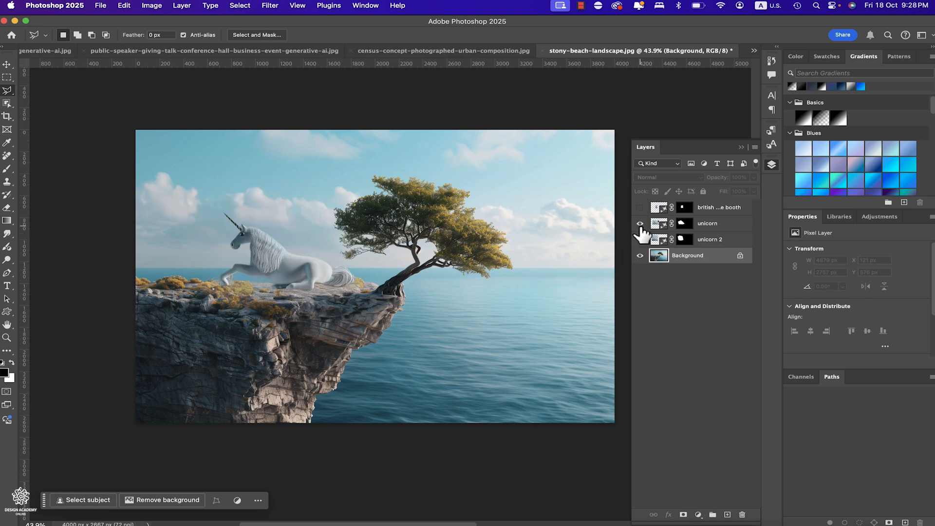
pyautogui.click(720, 225)
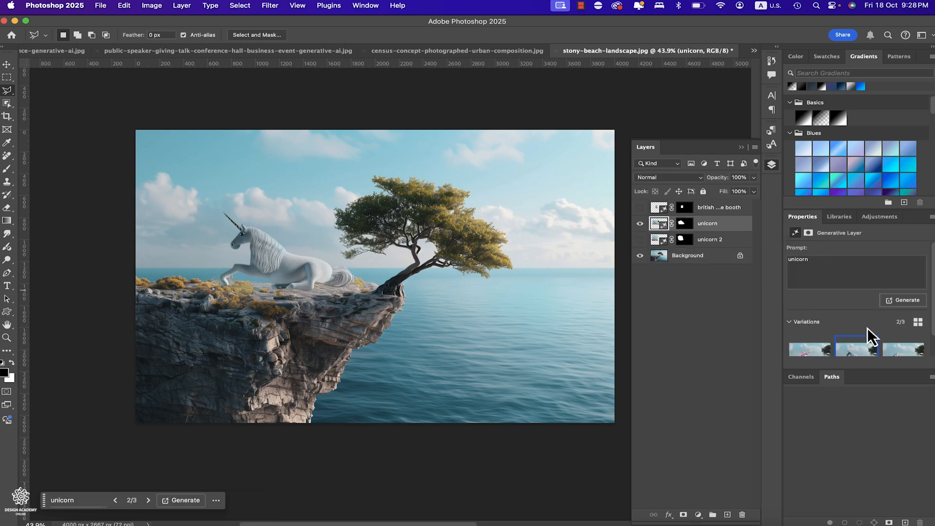
# - Preview the first and third generated variations of the unicorn layer and return to the second one
pyautogui.scroll(-1, 867, 328)
pyautogui.click(816, 336)
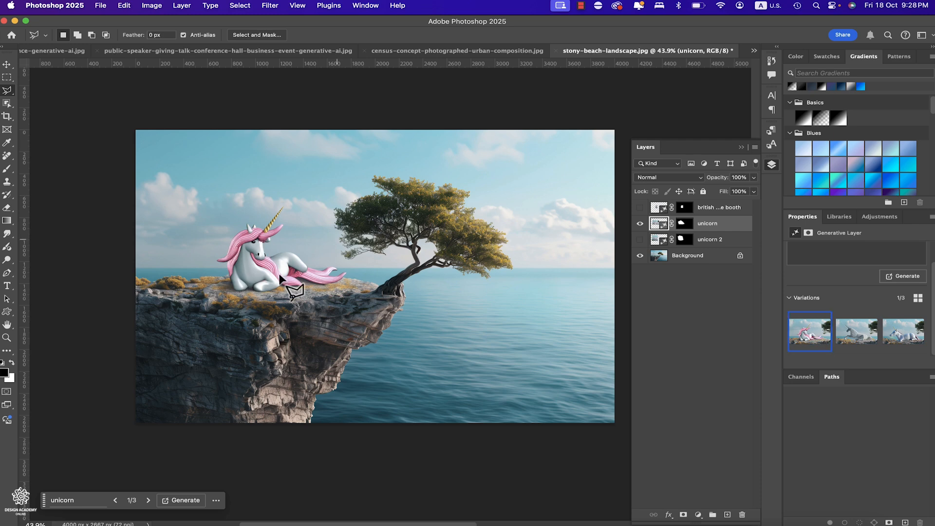
pyautogui.click(857, 340)
pyautogui.click(904, 337)
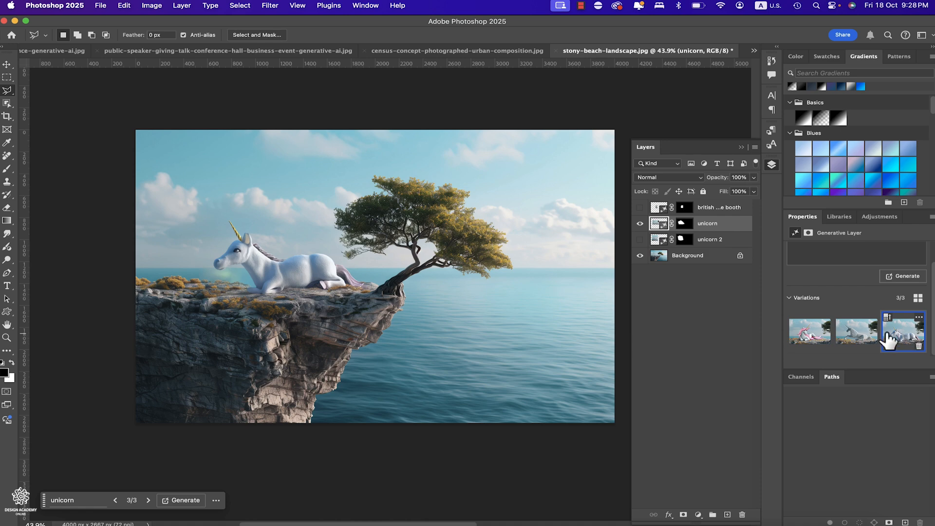
pyautogui.click(859, 338)
# - Hide the unicorn layer, and show and select the unicorn 2 layer in its place
pyautogui.click(640, 223)
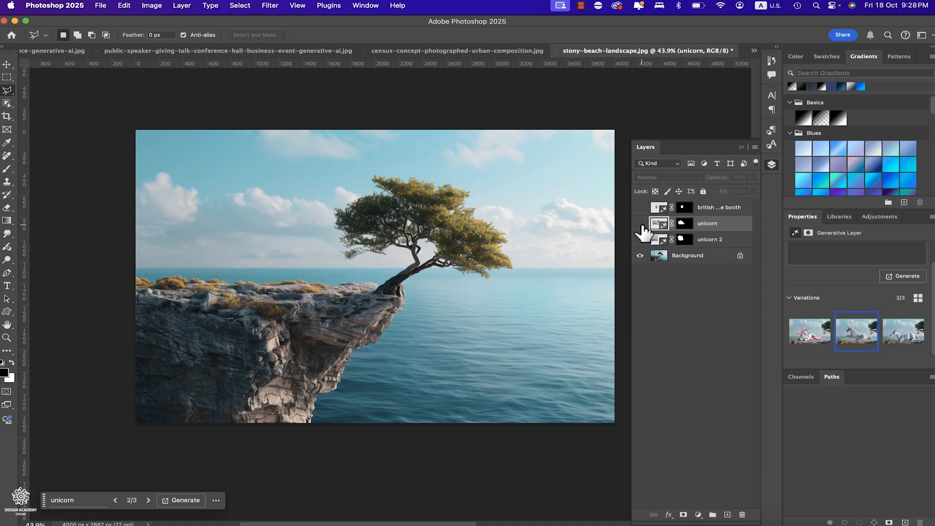
pyautogui.click(640, 240)
pyautogui.click(704, 240)
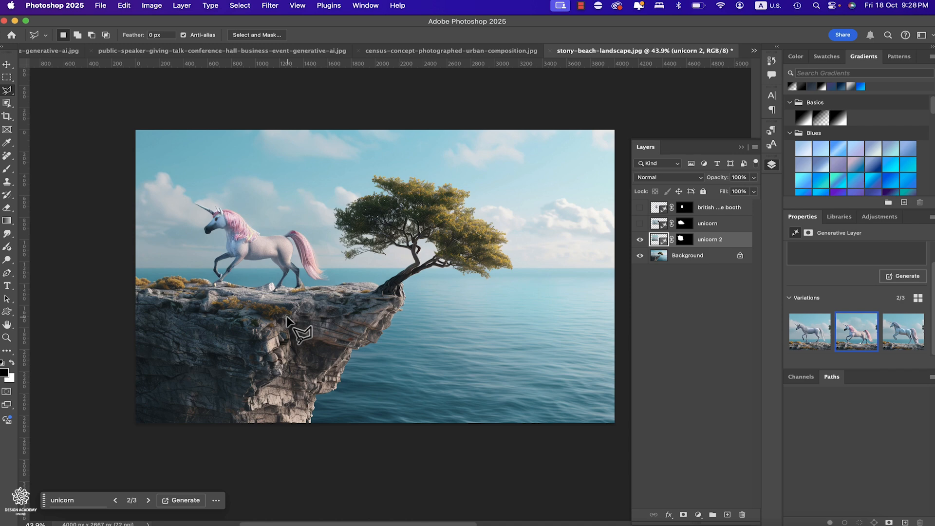
# - Show the british telephone booth layer instead of unicorn 2, preview its second variation and choose the third
pyautogui.click(640, 241)
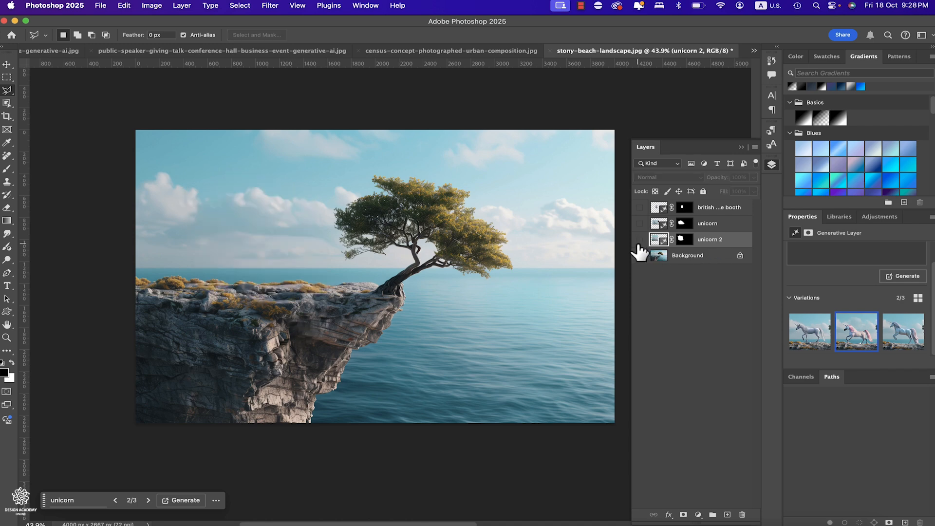
pyautogui.click(639, 208)
pyautogui.click(720, 209)
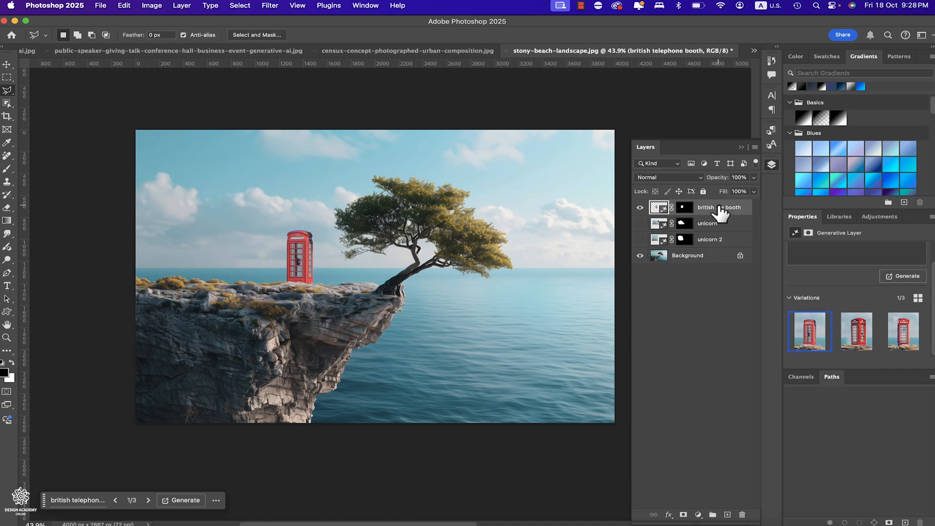
pyautogui.click(855, 327)
pyautogui.click(907, 348)
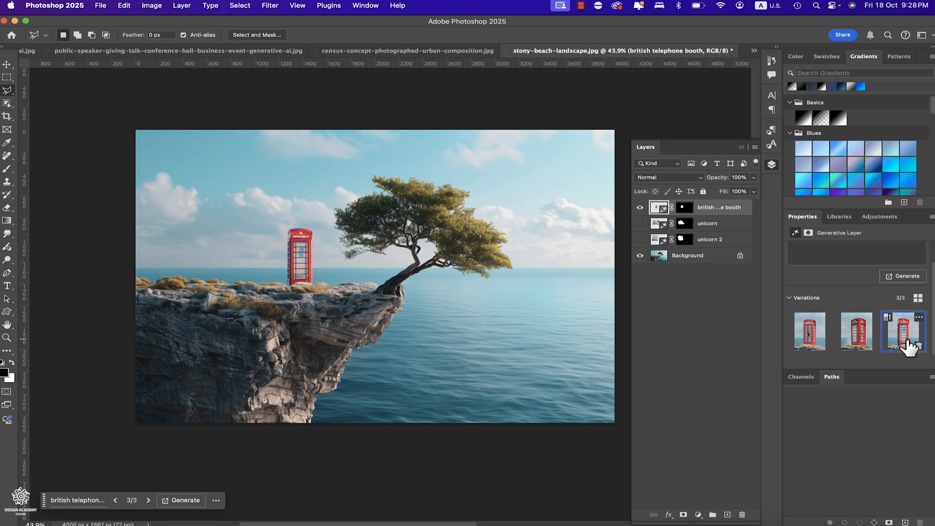
# - Hide the british telephone booth layer, toggle unicorn 2 on and off, and leave the unicorn layer shown
pyautogui.click(640, 207)
pyautogui.click(639, 239)
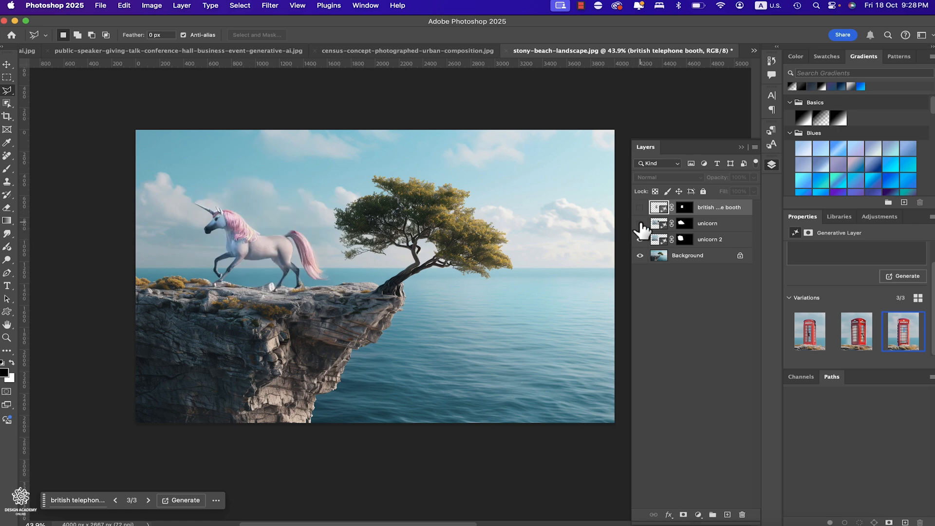
pyautogui.click(639, 223)
pyautogui.click(640, 239)
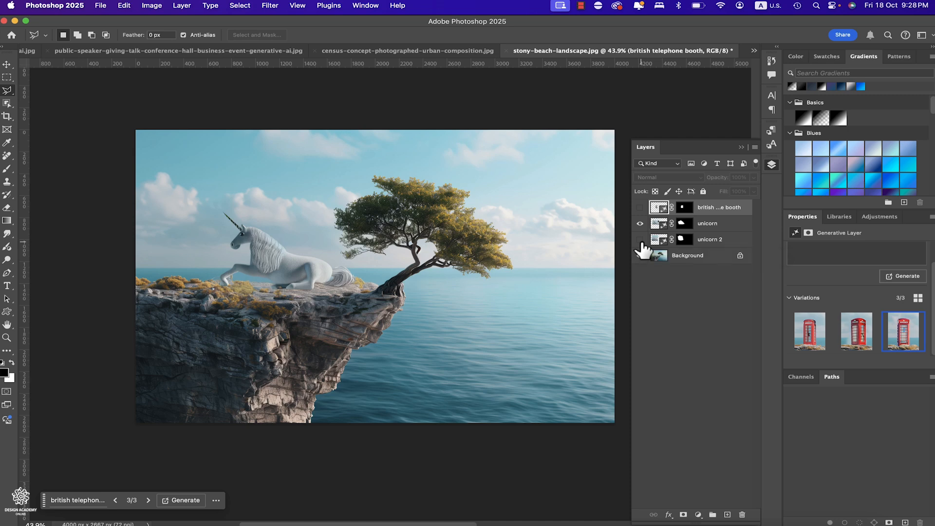
# - Extend the canvas beyond the cliff's left edge to about 4526 px wide using the Crop tool with Generative Expand fill and no prompt
pyautogui.click(6, 117)
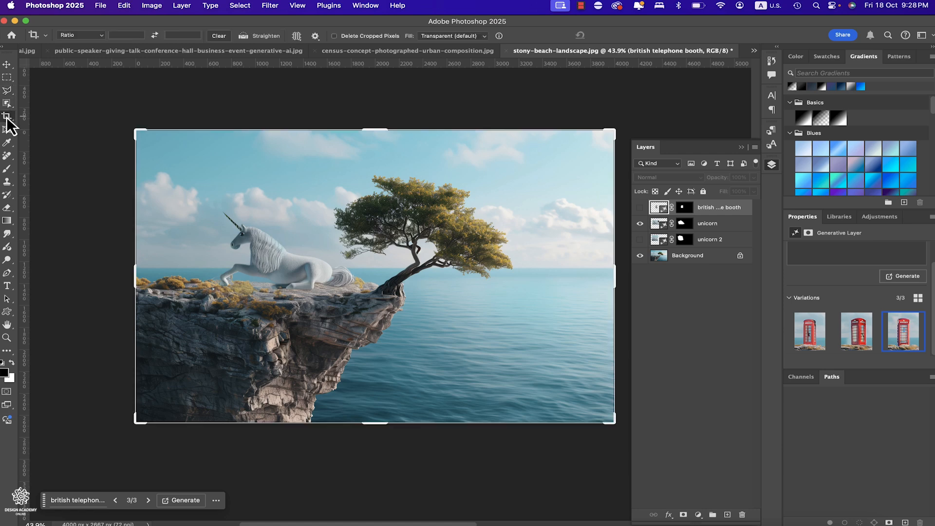
pyautogui.click(475, 37)
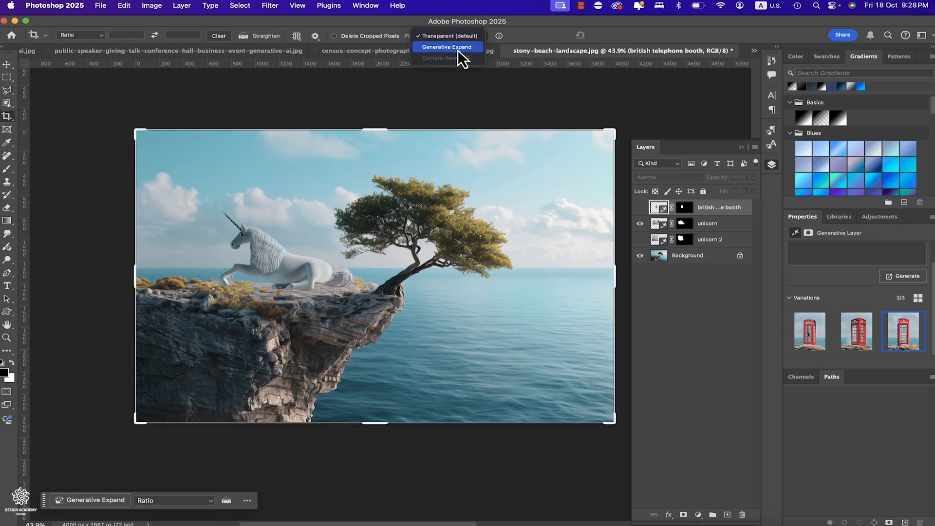
pyautogui.click(457, 48)
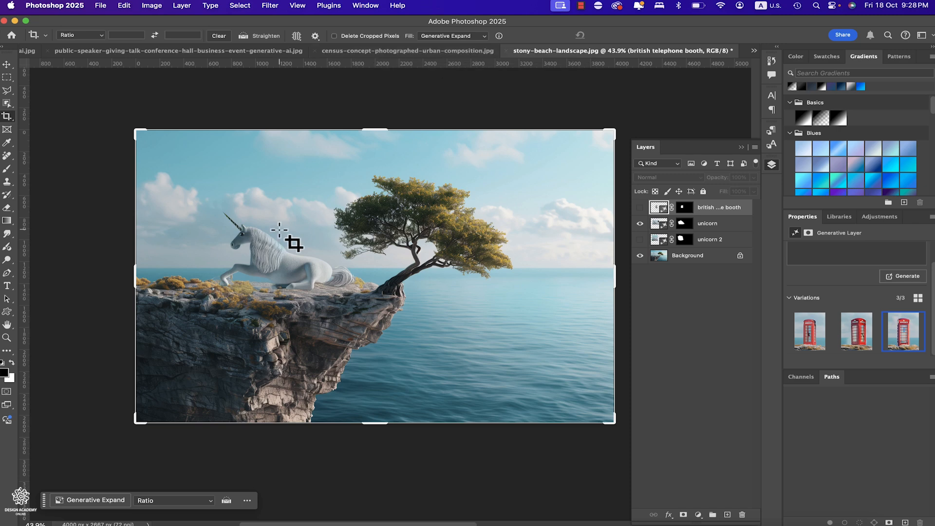
pyautogui.scroll(-5, 279, 229)
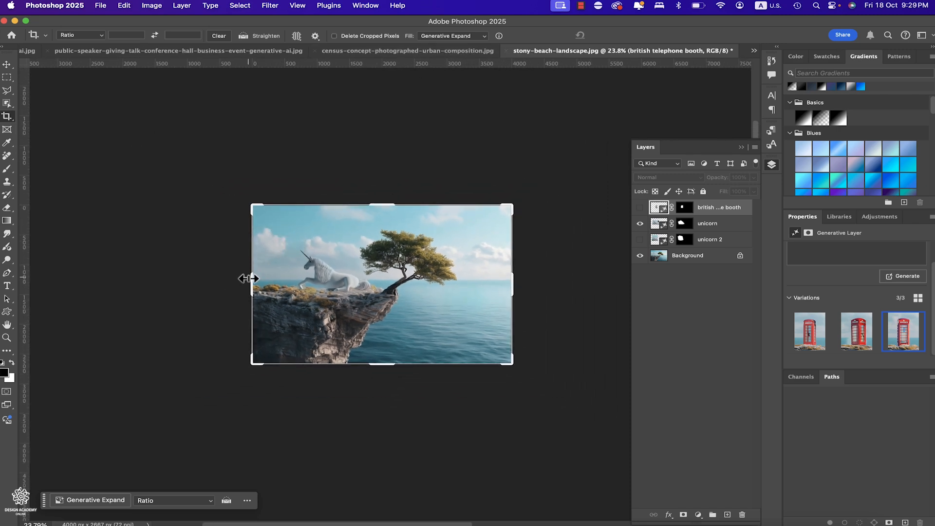
pyautogui.moveTo(249, 278)
pyautogui.mouseDown()
pyautogui.moveTo(188, 280)
pyautogui.moveTo(230, 281)
pyautogui.mouseUp()
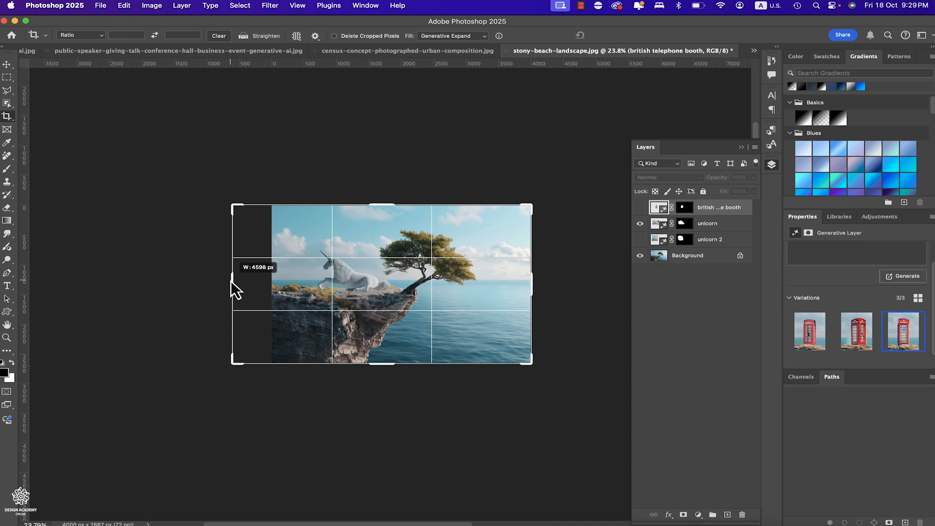
pyautogui.moveTo(231, 282); pyautogui.dragTo(233, 281)
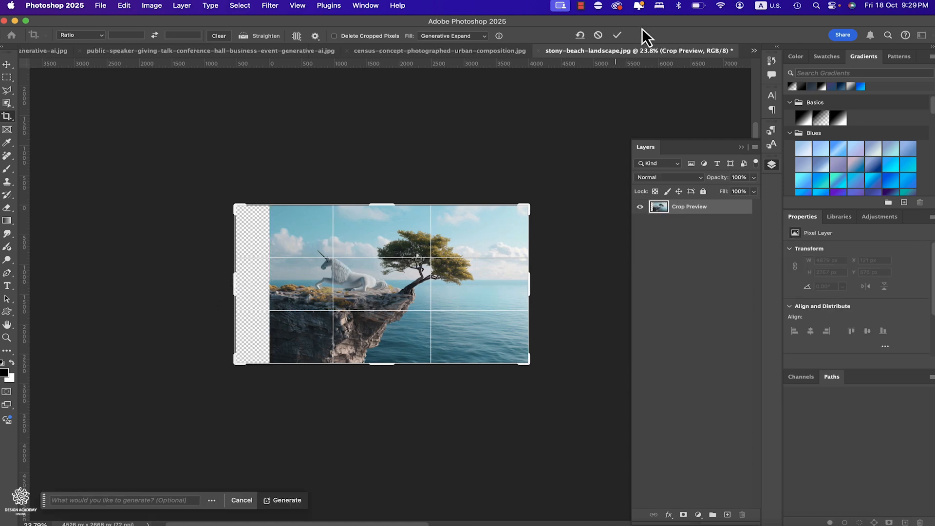
pyautogui.click(618, 35)
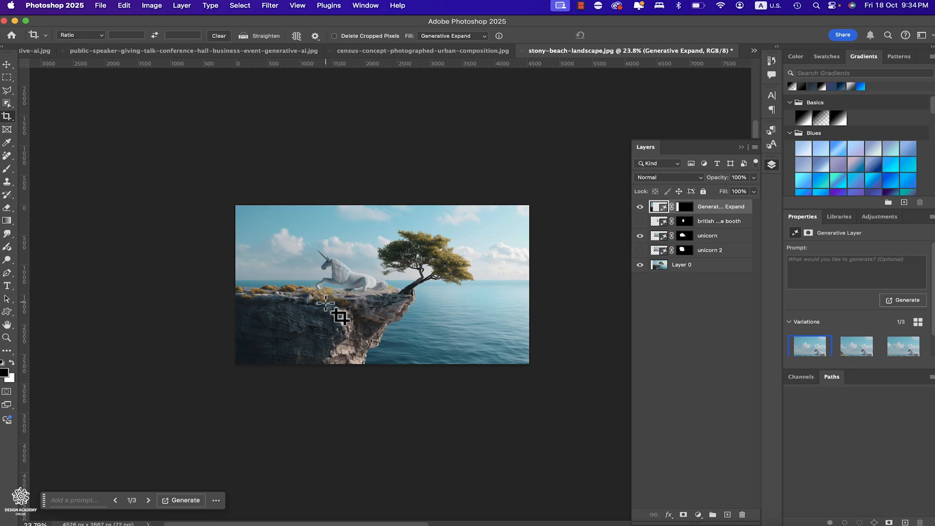
# - Preview the second and third Generative Expand variations of the widened cliff and return to the first
pyautogui.press('super+plus')
pyautogui.press('super+minus')
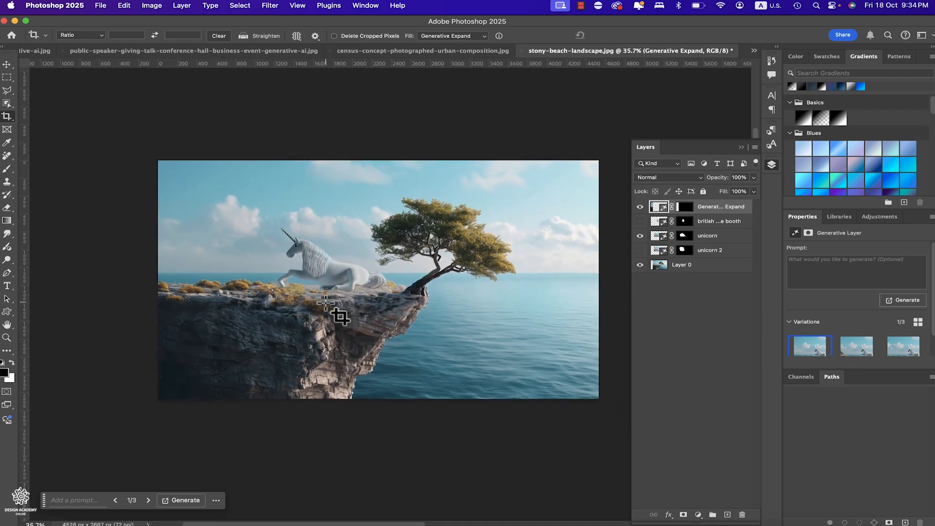
pyautogui.click(857, 347)
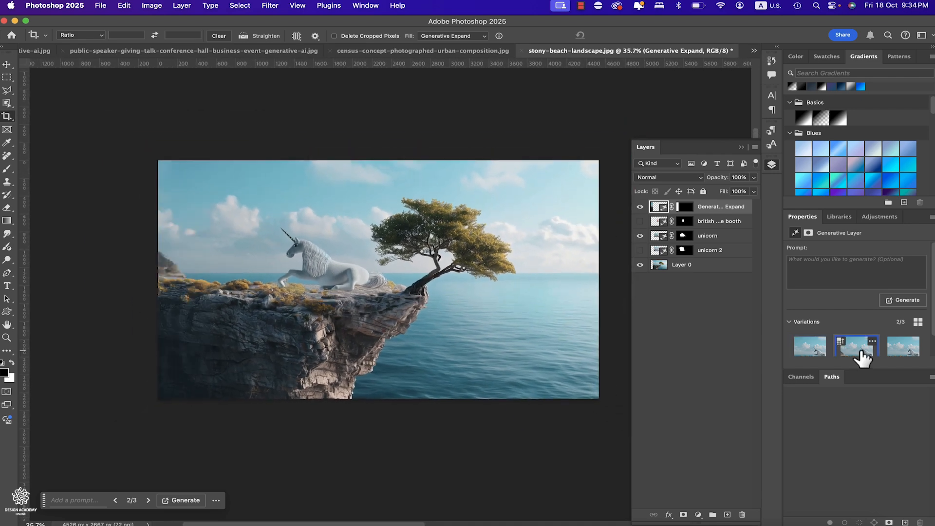
pyautogui.click(901, 348)
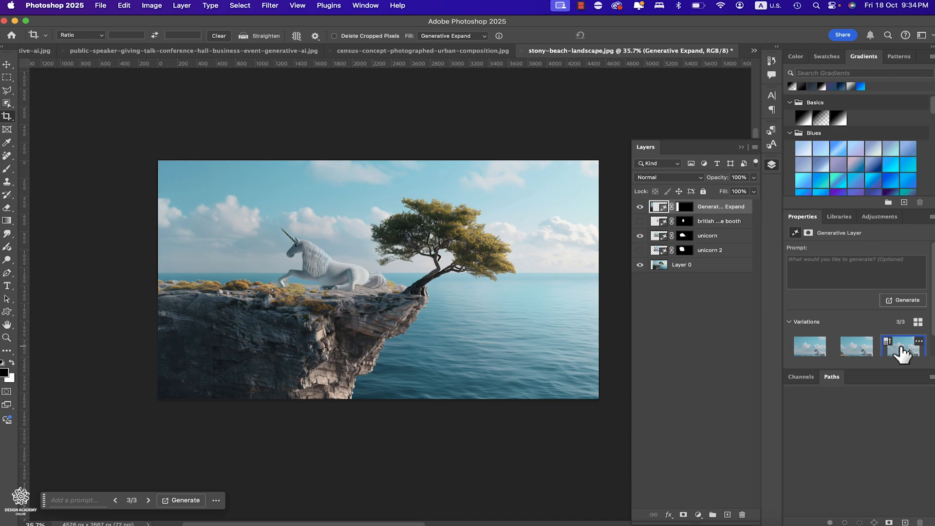
pyautogui.click(814, 349)
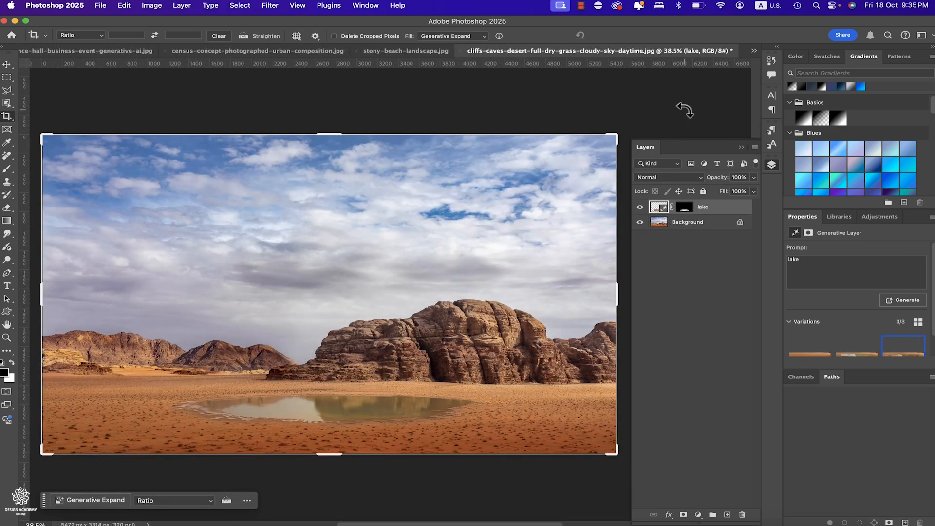
# - With the desert image's lake layer hidden, draw a wide elliptical selection over the Background's sand and start Generative Fill
pyautogui.click(660, 224)
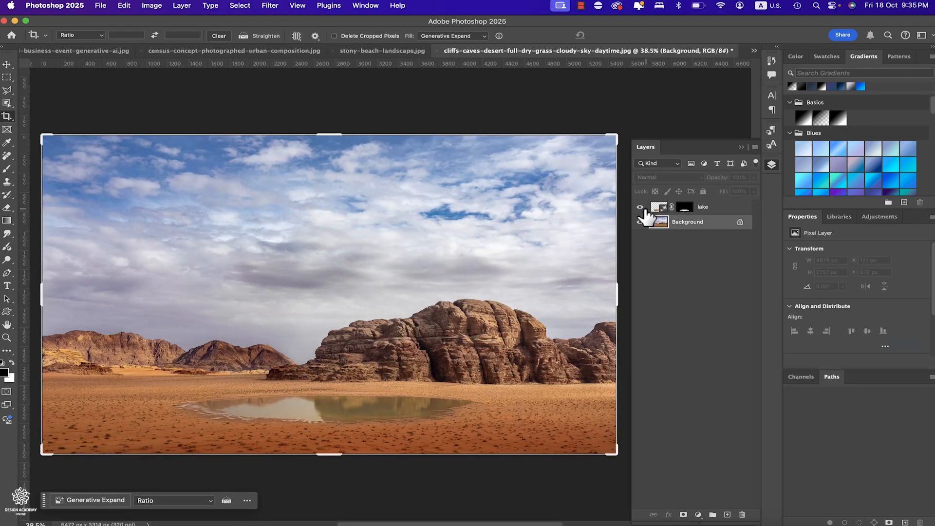
pyautogui.click(641, 207)
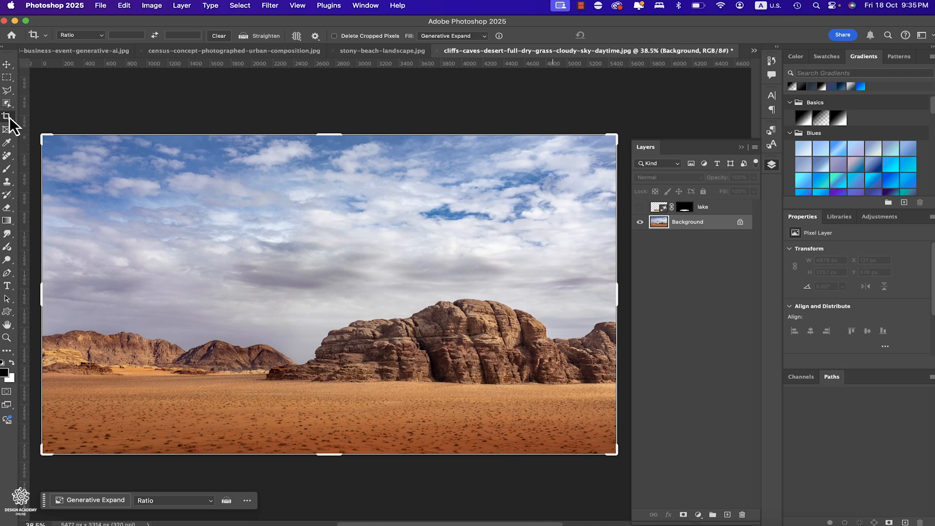
pyautogui.click(7, 78)
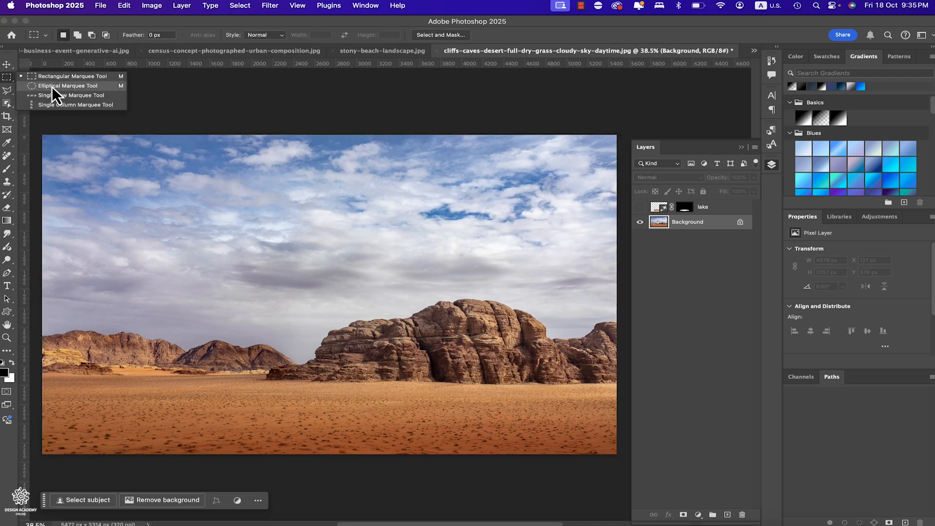
pyautogui.click(73, 86)
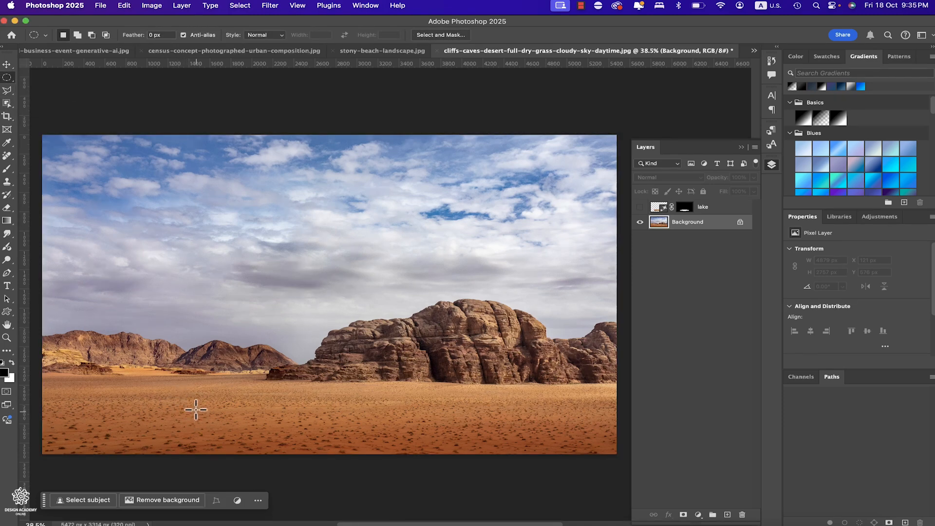
pyautogui.moveTo(186, 403); pyautogui.dragTo(478, 437)
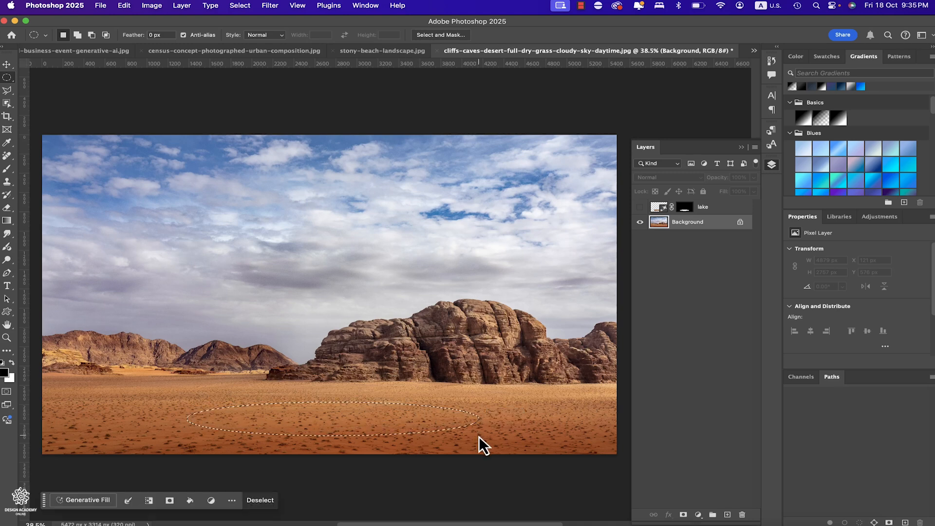
pyautogui.click(76, 500)
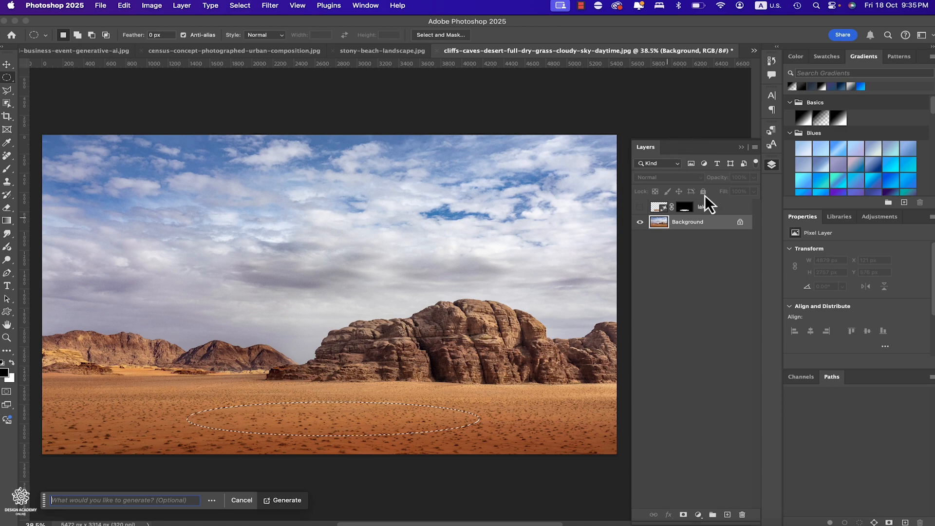
# - Select the lake layer, make it visible again, and clear the elliptical selection
pyautogui.click(707, 212)
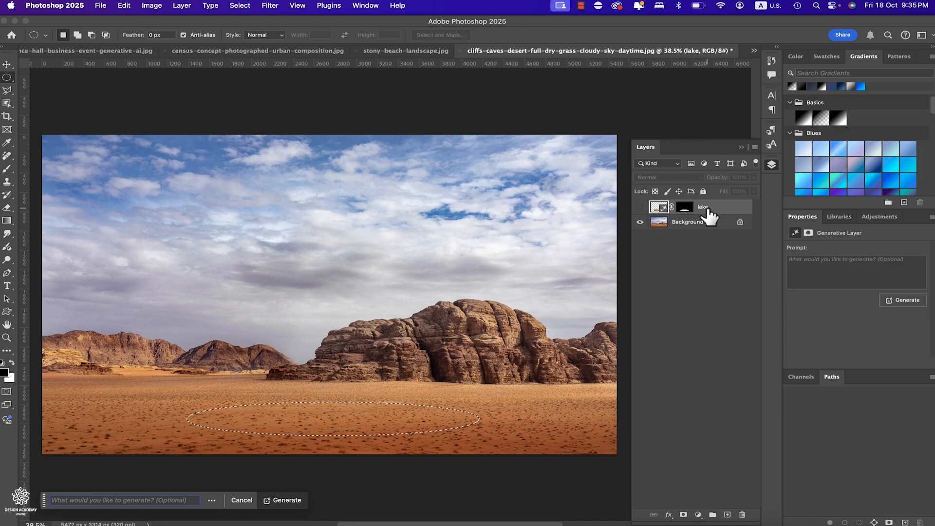
pyautogui.click(639, 207)
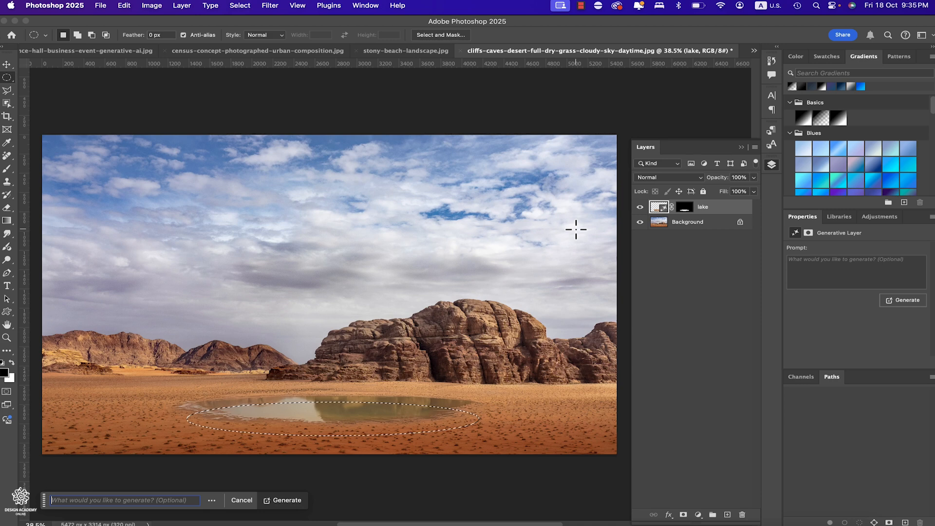
pyautogui.press('super+d')
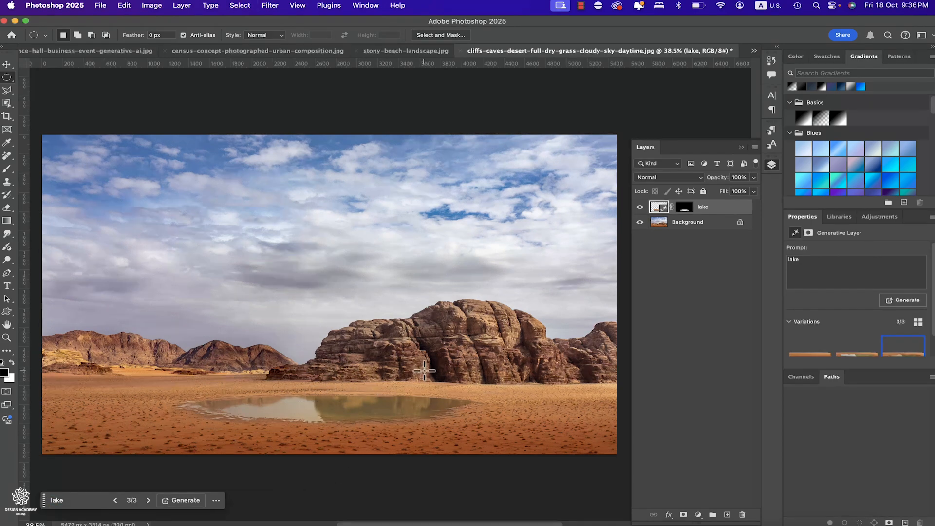
# - Preview the first and second lake variations on the desert image and return to the third
pyautogui.scroll(-1, 858, 310)
pyautogui.click(811, 334)
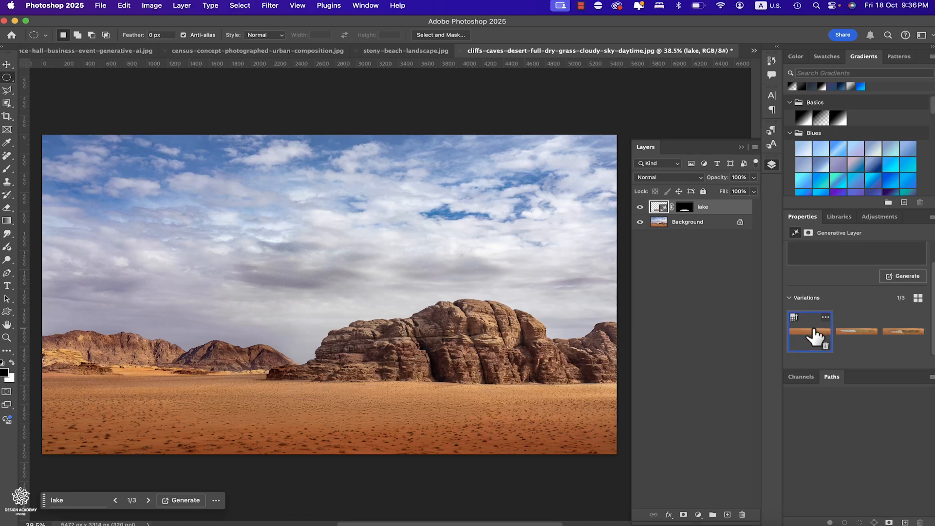
pyautogui.click(858, 335)
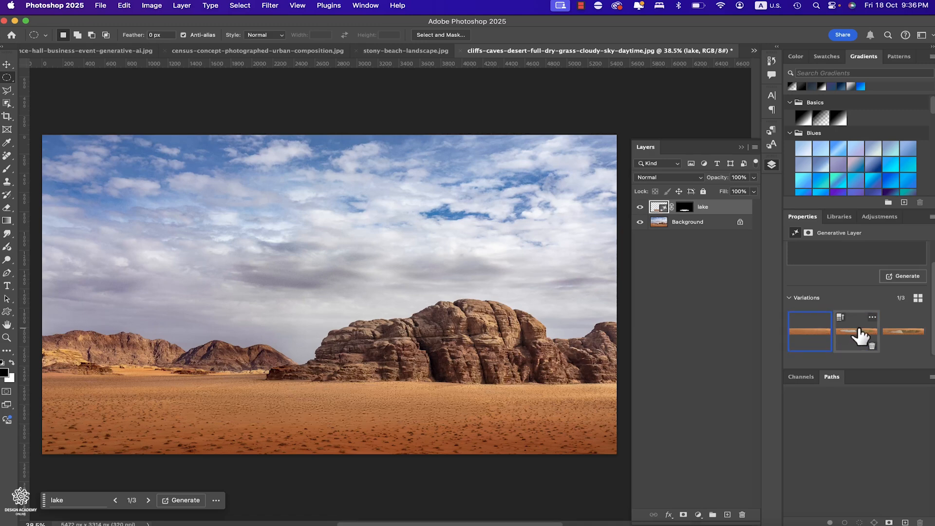
pyautogui.click(906, 335)
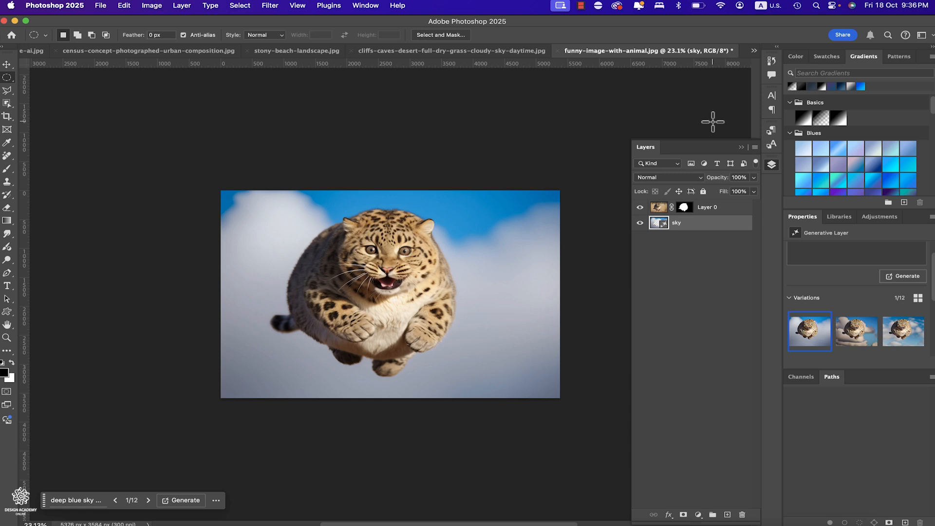
# - In the leopard image, hide the sky layer, disable Layer 0's mask to show the original background, and select Layer 0
pyautogui.click(640, 224)
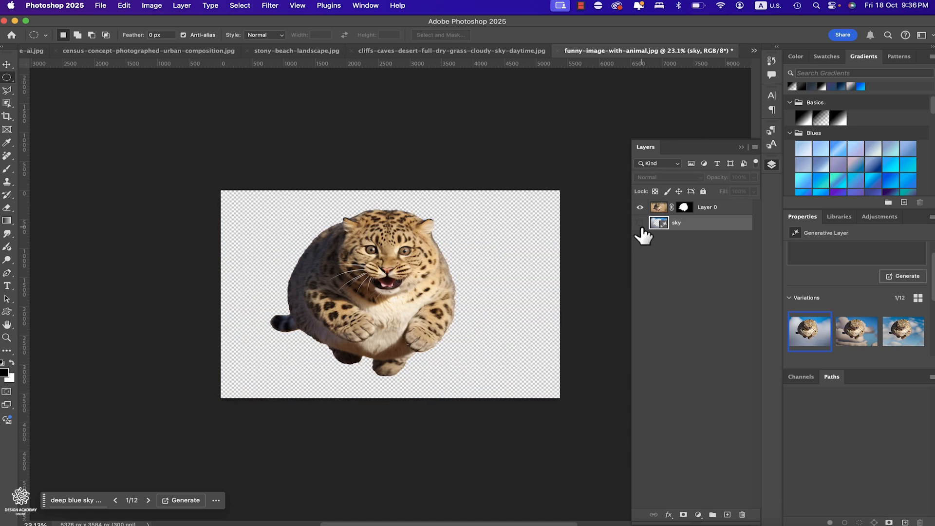
pyautogui.keyDown('shift'); pyautogui.click(684, 208); pyautogui.keyUp('shift')
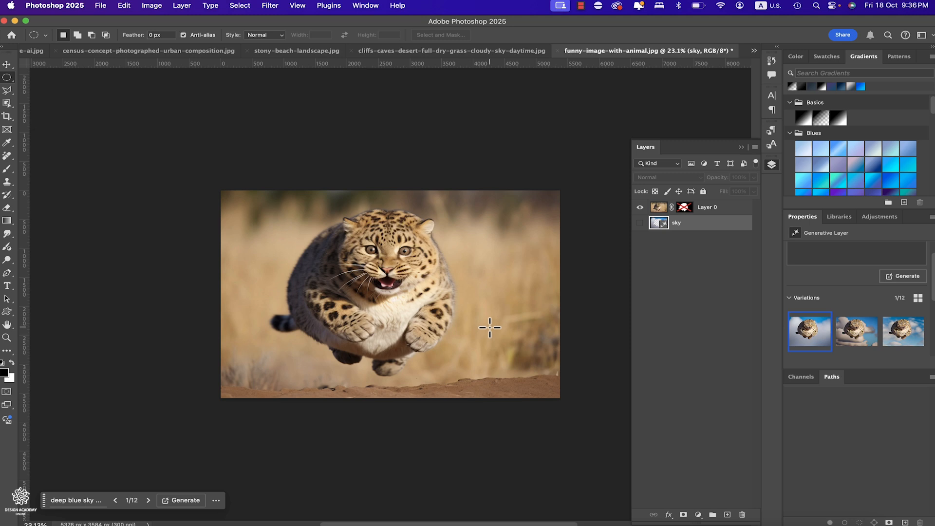
pyautogui.scroll(5, 489, 328)
pyautogui.scroll(-3, 490, 327)
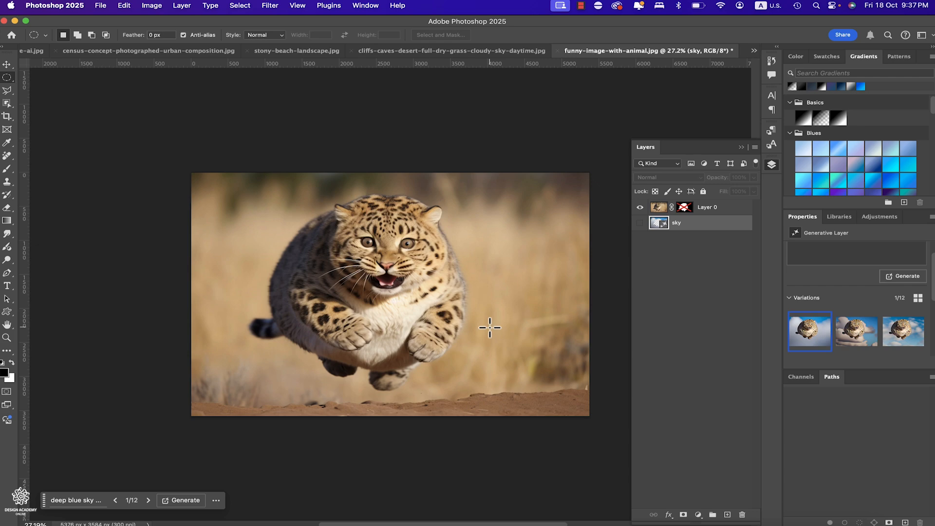
pyautogui.click(657, 208)
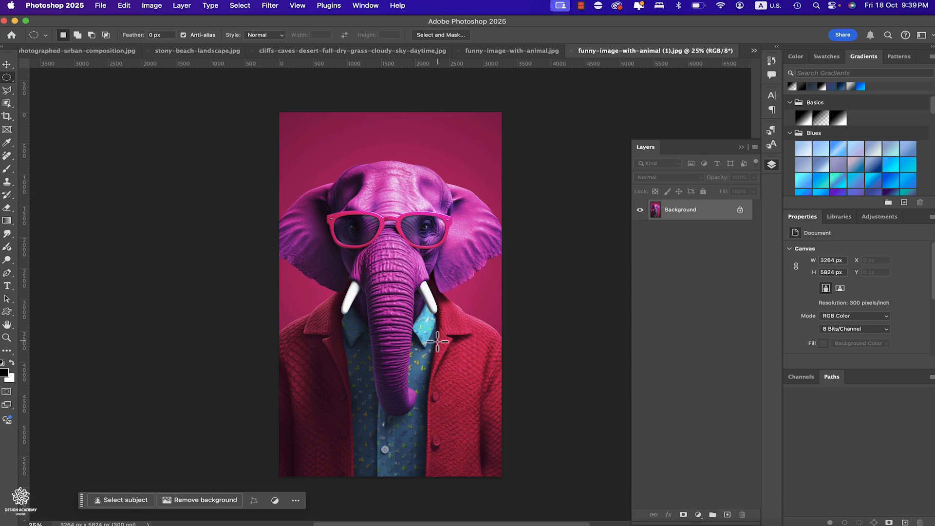
# - Check the elephant picture's Freepik page in Chrome, then return to Photoshop and remove the elephant image's background
pyautogui.click(207, 524)
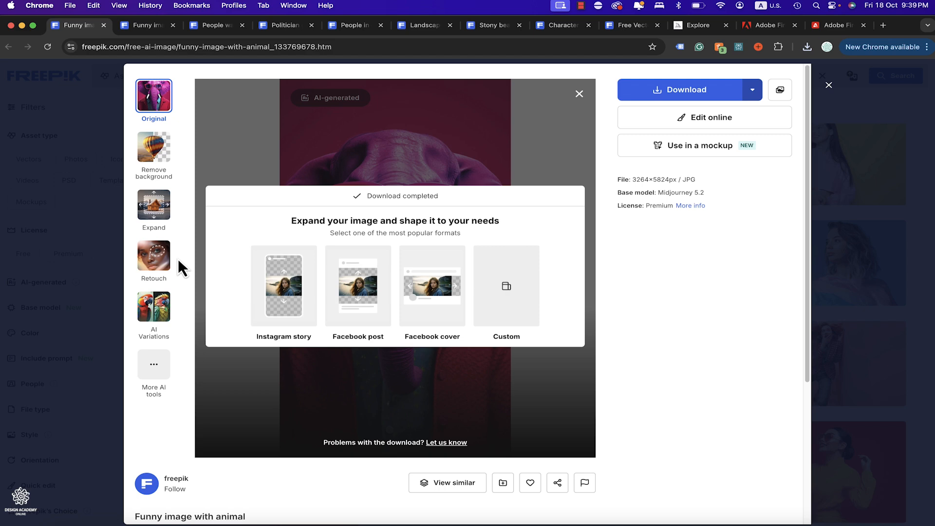
pyautogui.click(650, 524)
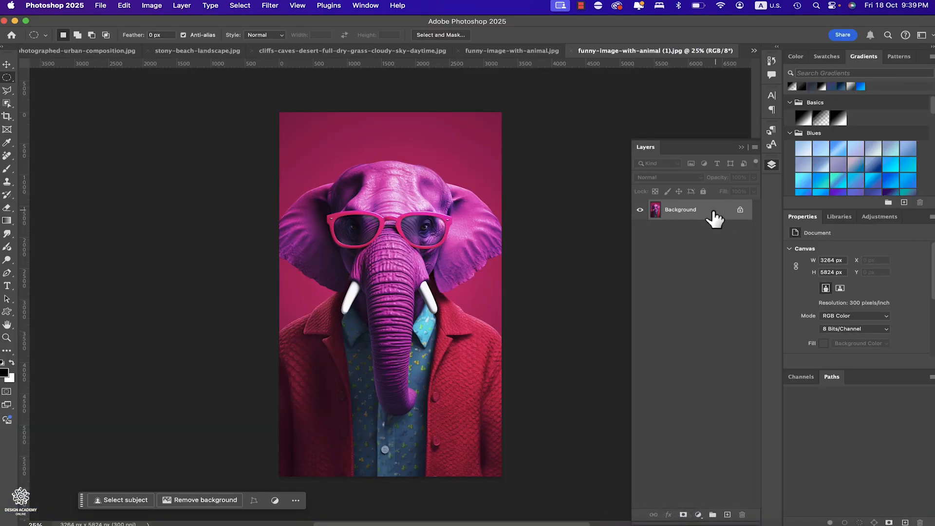
pyautogui.click(221, 502)
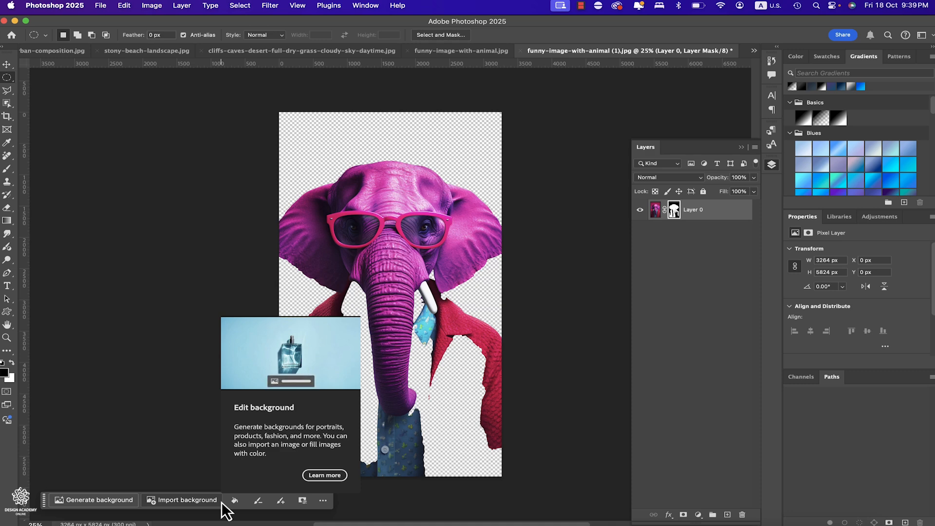
# - Paint white on Layer 0's mask with an enlarged soft brush to restore the elephant's missing tusk, shirt and part of the jacket
pyautogui.click(675, 216)
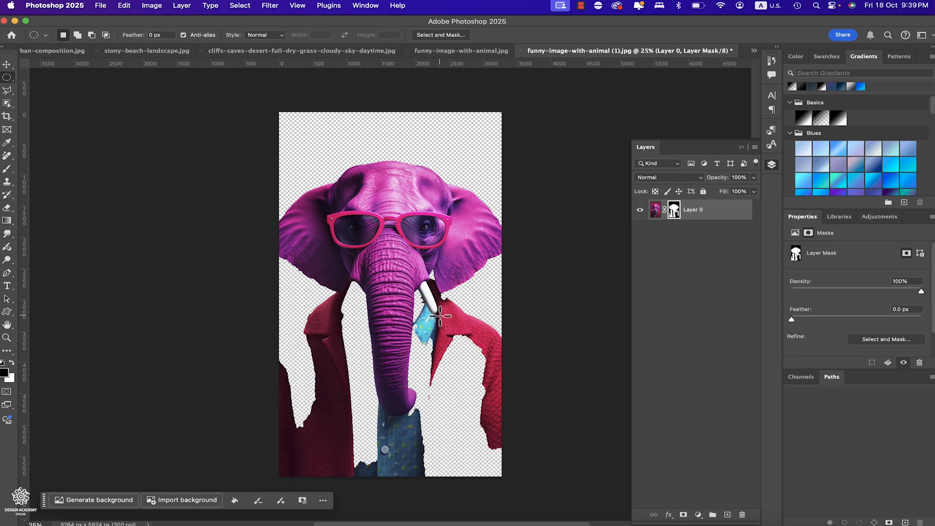
pyautogui.press('b')
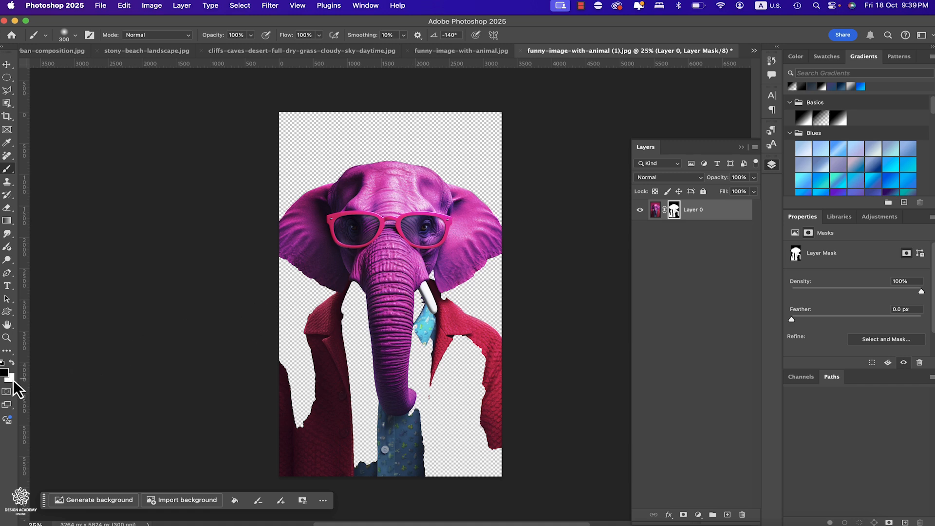
pyautogui.press('x')
pyautogui.press(']')
pyautogui.press(']')
pyautogui.press(']')
pyautogui.press(']')
pyautogui.press(']')
pyautogui.press(']')
pyautogui.press(']')
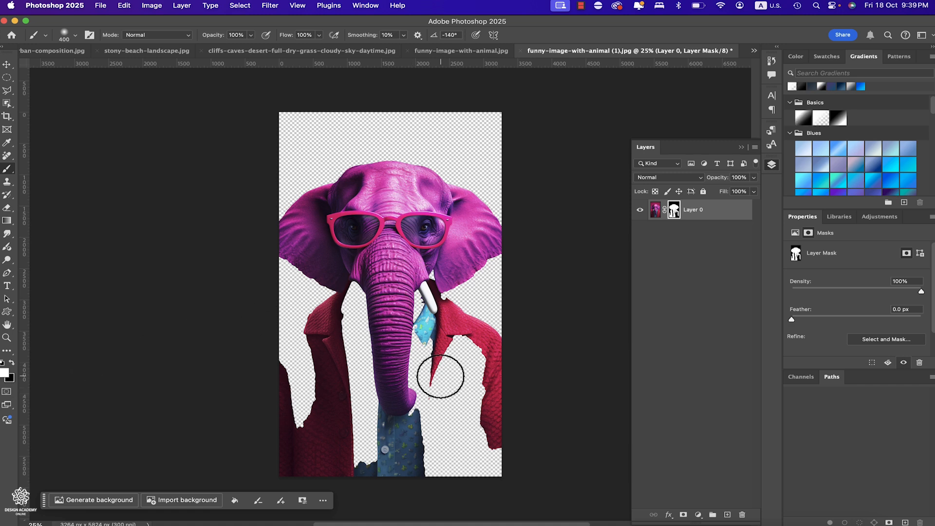
pyautogui.moveTo(450, 355)
pyautogui.mouseDown()
pyautogui.moveTo(435, 406)
pyautogui.moveTo(444, 348)
pyautogui.moveTo(475, 364)
pyautogui.moveTo(447, 345)
pyautogui.mouseUp()
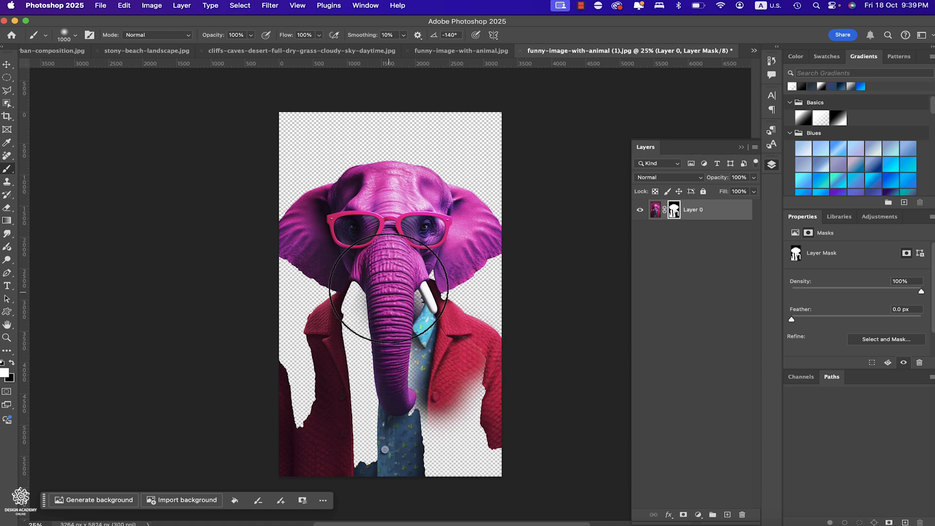
pyautogui.moveTo(369, 349)
pyautogui.mouseDown()
pyautogui.moveTo(394, 270)
pyautogui.moveTo(363, 332)
pyautogui.moveTo(353, 292)
pyautogui.mouseUp()
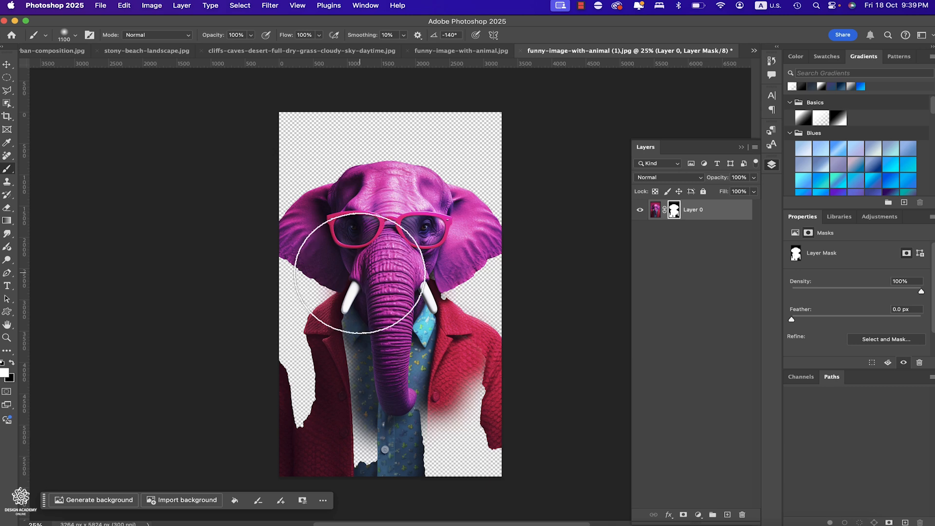
# - Enlarge the brush to 1300 px and paint back the remaining lower areas of the elephant's shirt and jacket on the mask
pyautogui.press(']')
pyautogui.press(']')
pyautogui.press(']')
pyautogui.moveTo(359, 455); pyautogui.dragTo(374, 297)
pyautogui.moveTo(363, 433)
pyautogui.mouseDown()
pyautogui.moveTo(419, 482)
pyautogui.moveTo(494, 428)
pyautogui.moveTo(465, 375)
pyautogui.moveTo(501, 496)
pyautogui.moveTo(376, 459)
pyautogui.mouseUp()
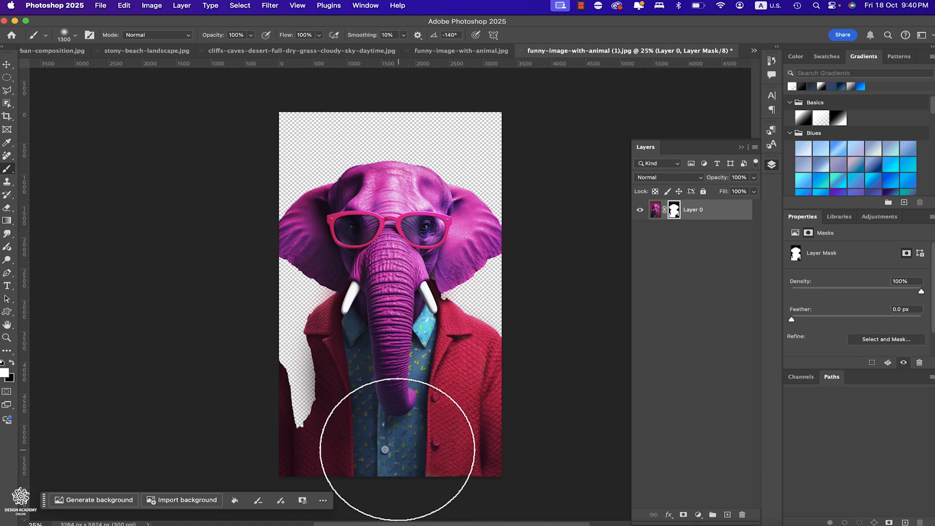
# - Raise the brush hardness to its maximum and restore the missing jacket shoulder and sleeve along the image's left edge
pyautogui.click(75, 36)
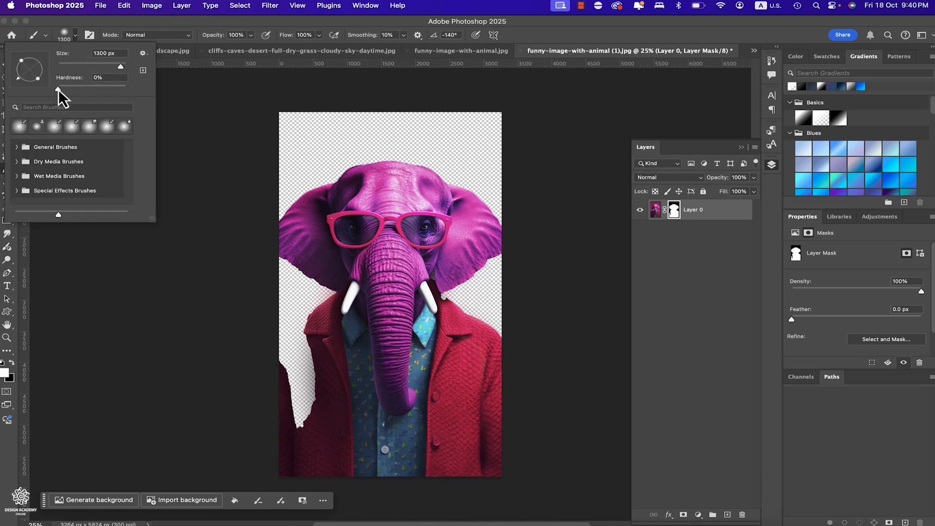
pyautogui.moveTo(58, 90); pyautogui.dragTo(170, 92)
pyautogui.click(190, 26)
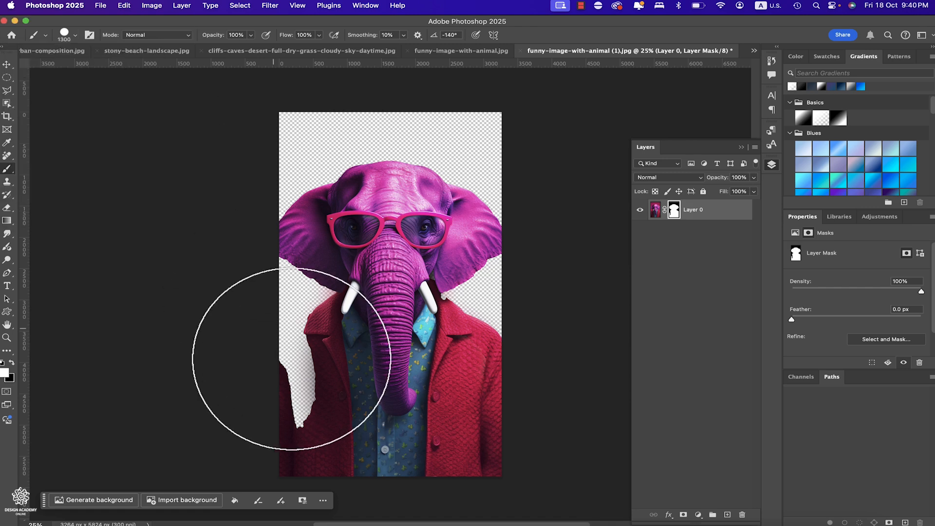
pyautogui.moveTo(322, 356)
pyautogui.mouseDown()
pyautogui.moveTo(323, 419)
pyautogui.moveTo(313, 428)
pyautogui.moveTo(313, 353)
pyautogui.moveTo(311, 372)
pyautogui.mouseUp()
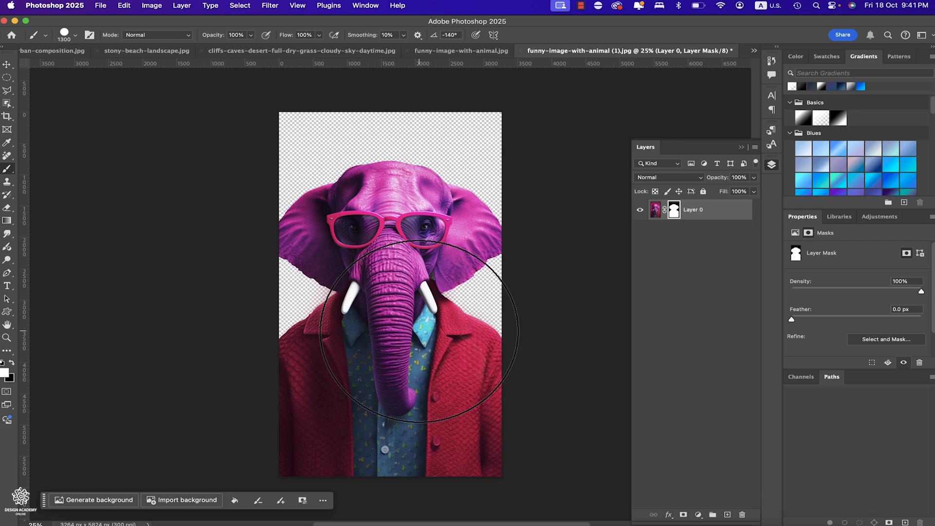
# - Generate a new background behind the elephant from the prompt "blue background"
pyautogui.click(79, 500)
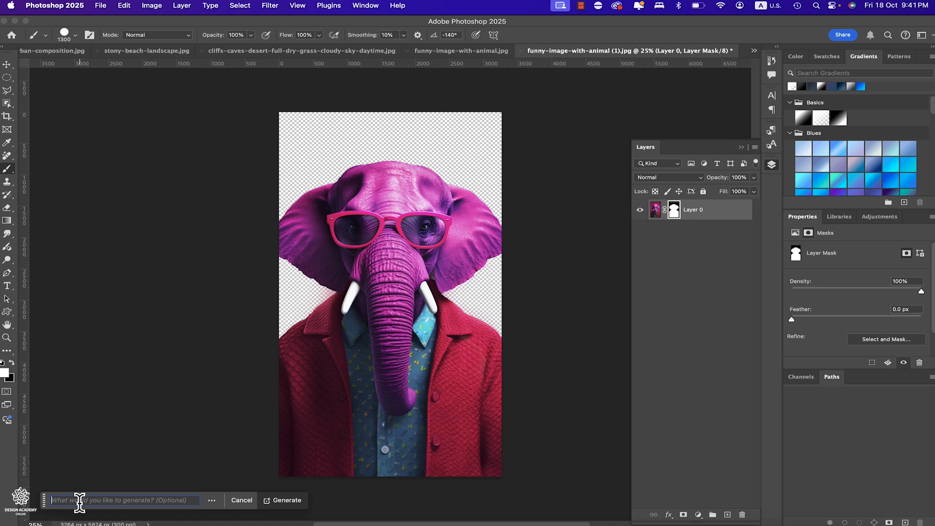
pyautogui.write('b')
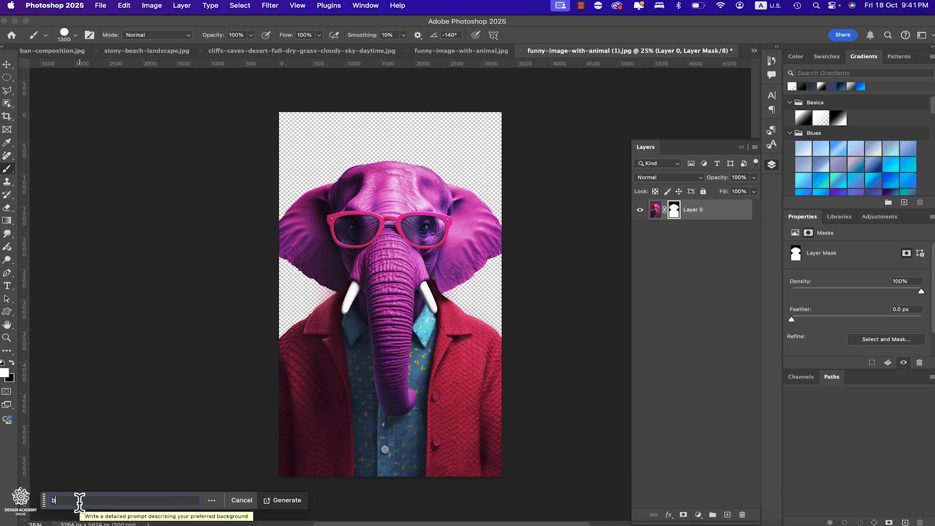
pyautogui.write('lue bac')
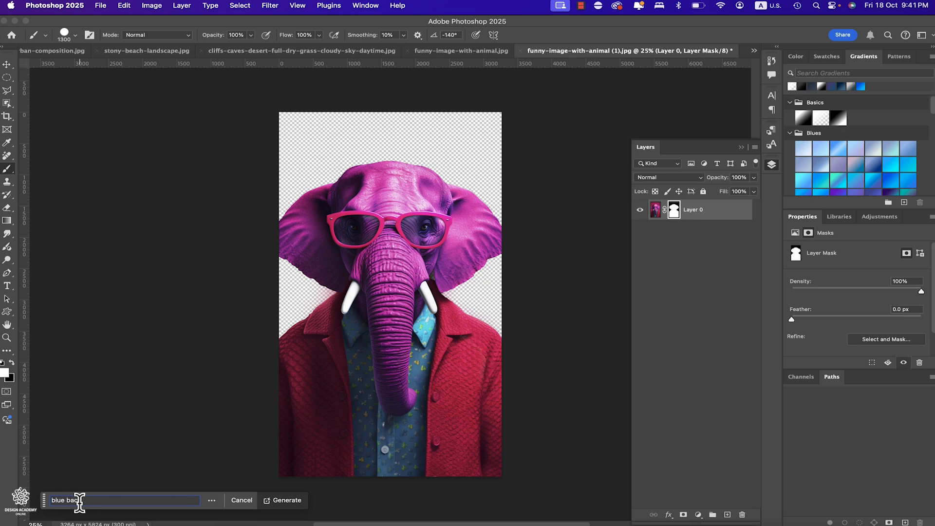
pyautogui.write('kground')
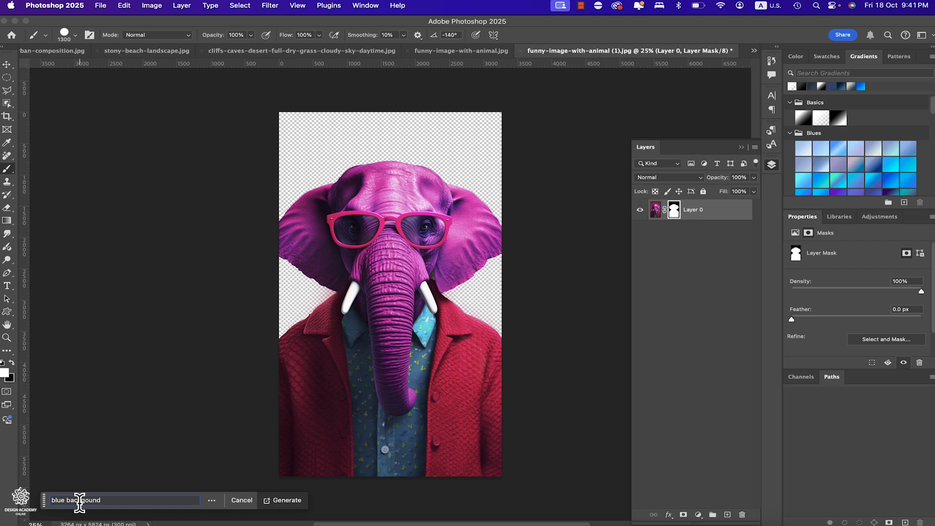
pyautogui.click(286, 500)
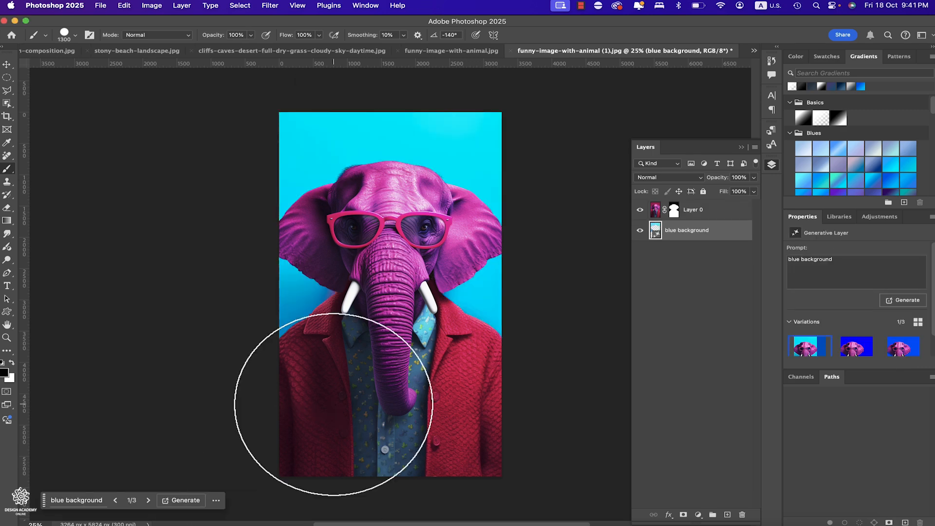
# - Preview the second and third blue background variations and return to the first
pyautogui.click(855, 351)
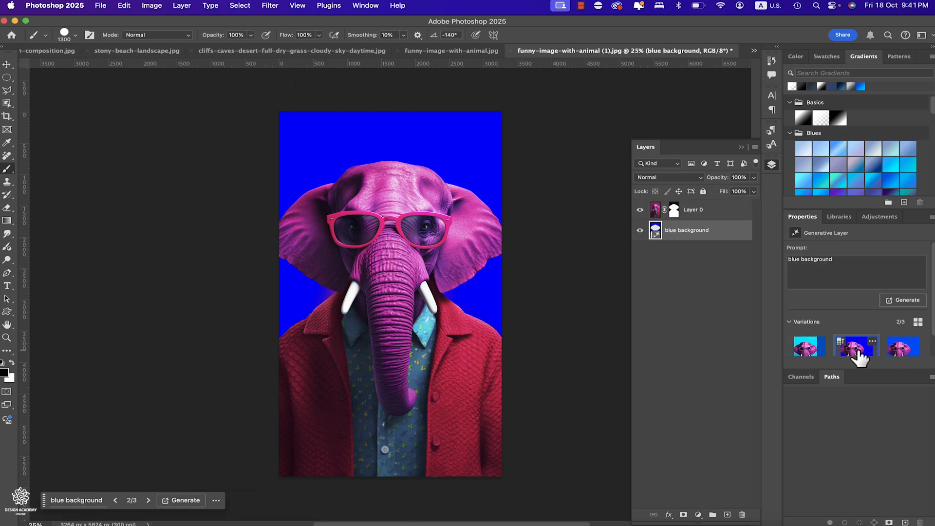
pyautogui.click(895, 356)
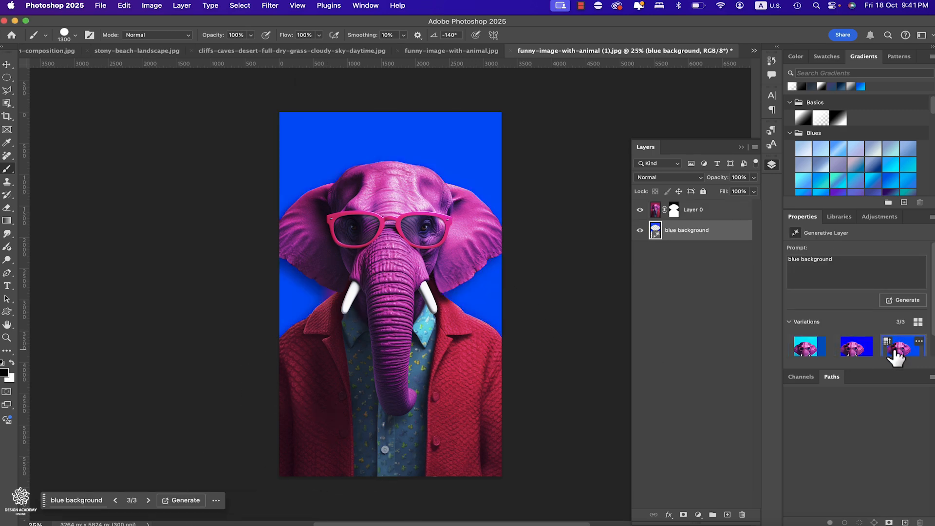
pyautogui.click(804, 358)
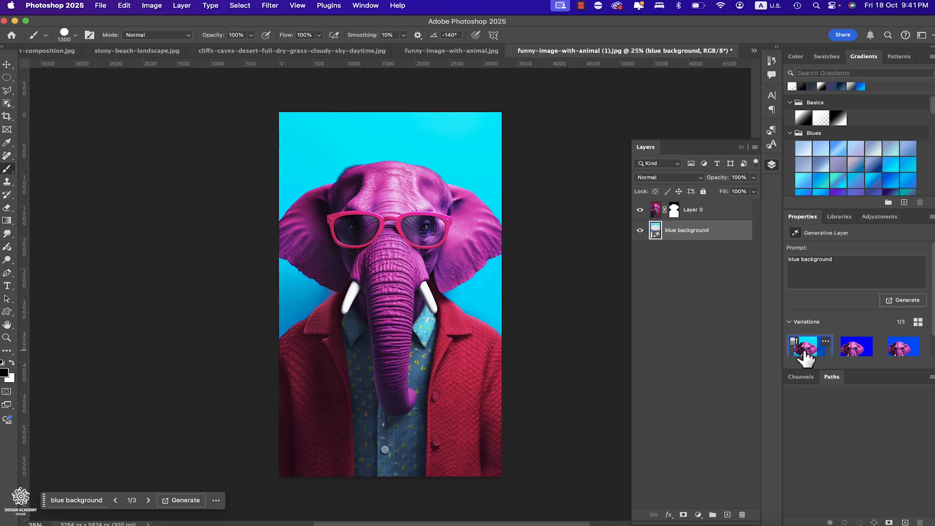
# - Return to the leopard image, re-enable Layer 0's mask and make the sky layer visible
pyautogui.click(452, 51)
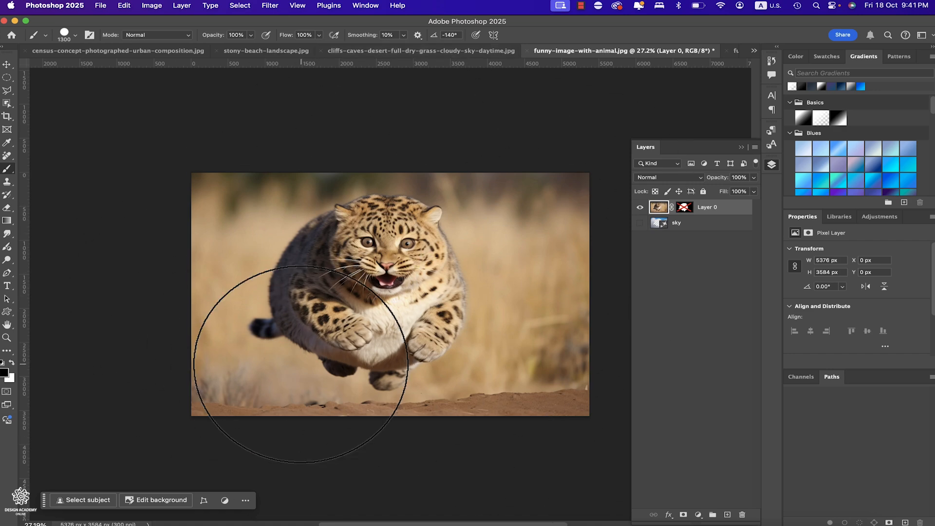
pyautogui.keyDown('shift'); pyautogui.click(684, 209); pyautogui.keyUp('shift')
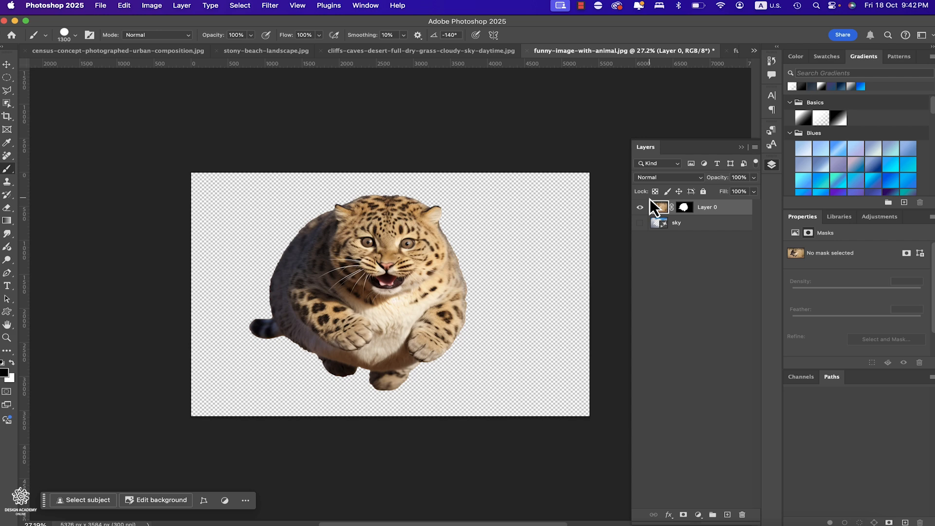
pyautogui.click(640, 223)
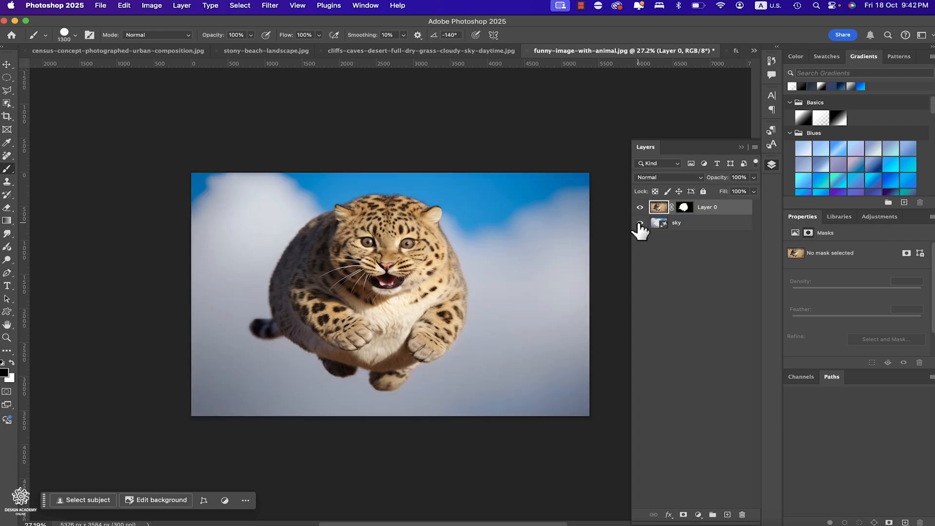
# - Select the sky layer, preview its second generated variation and switch to the third
pyautogui.click(693, 229)
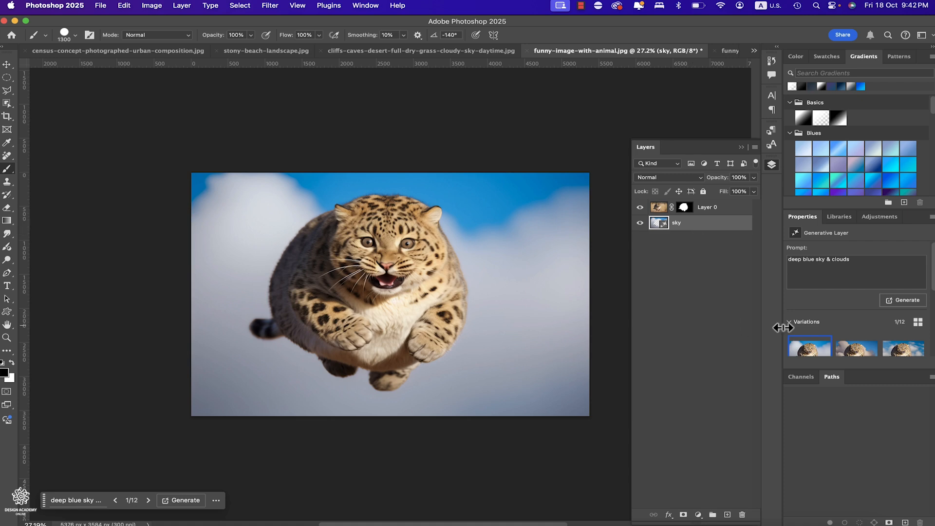
pyautogui.click(856, 347)
pyautogui.click(897, 351)
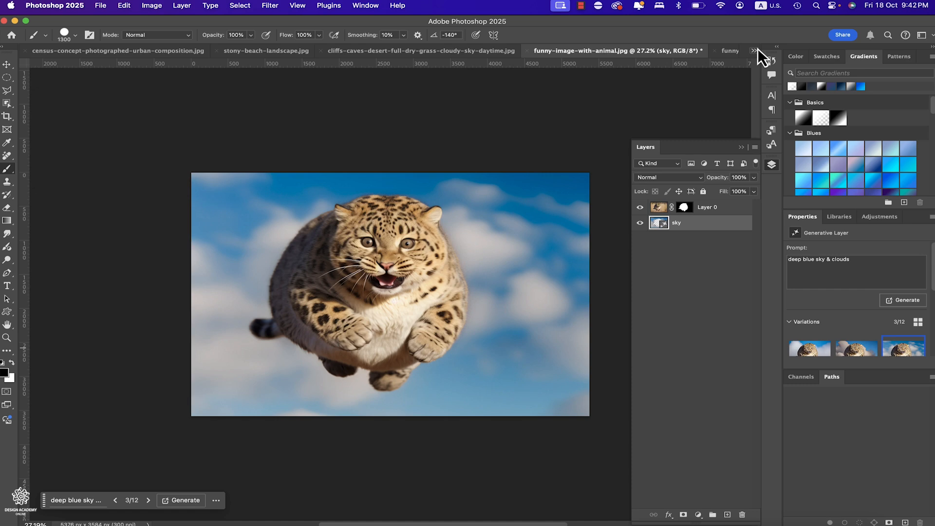
# - Open Generate Image and enter the prompt "a unicorn in bubbles"
pyautogui.click(7, 423)
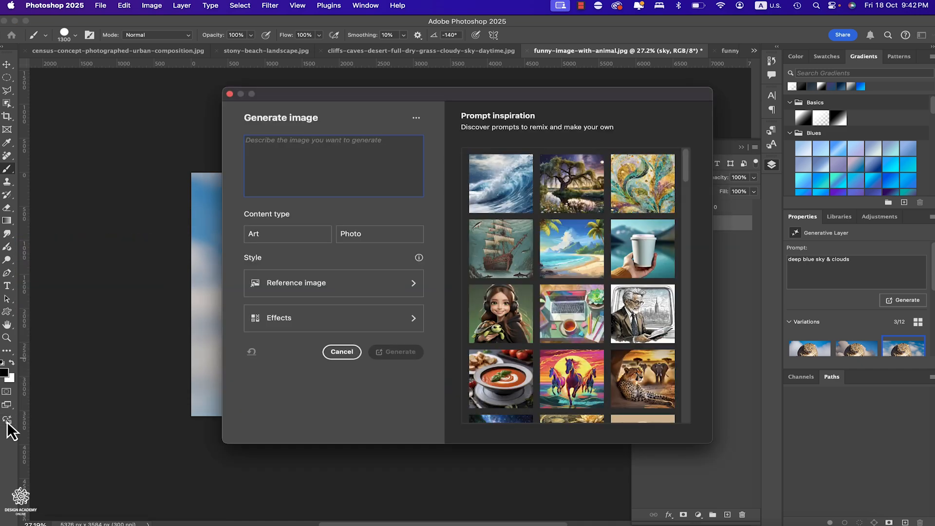
pyautogui.write('a')
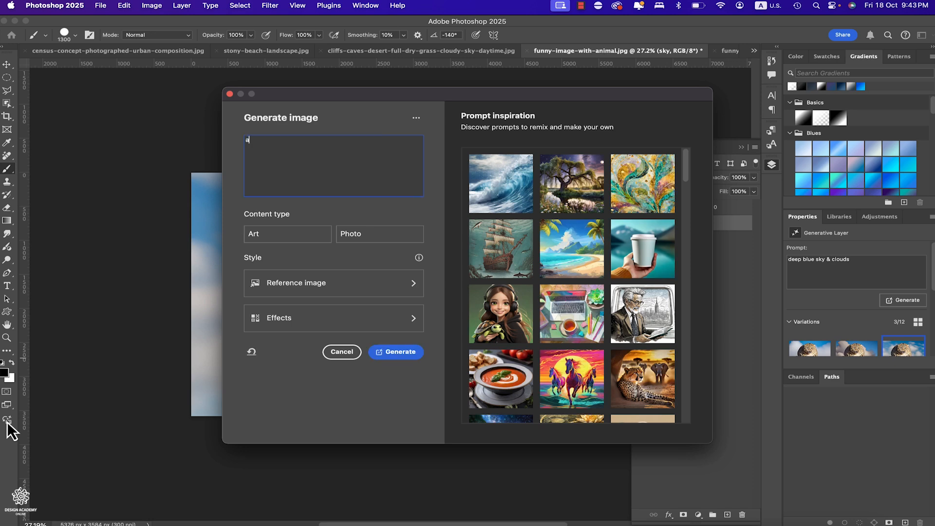
pyautogui.write(' unicorn')
pyautogui.write('in bubbles')
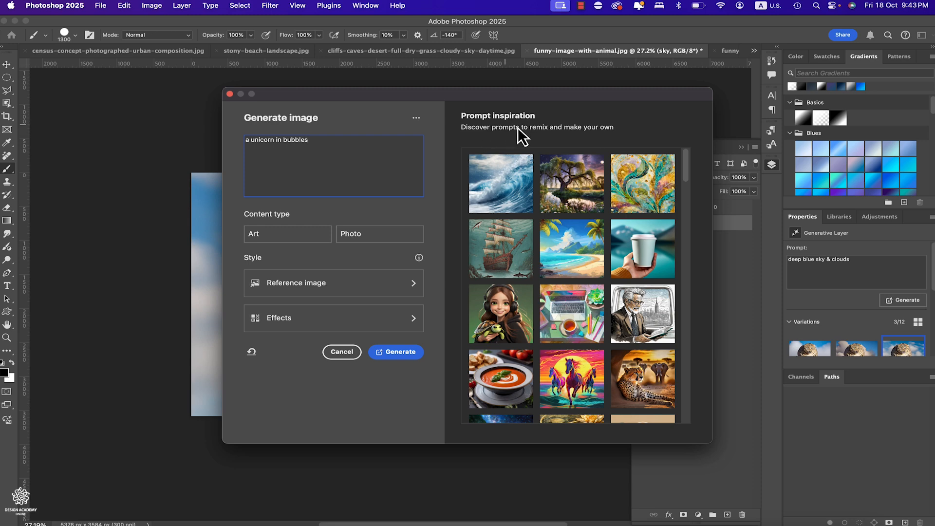
# - Replace the image prompt with the blue ocean waves sample from the prompt inspiration gallery
pyautogui.tripleClick(281, 139)
pyautogui.press('super+c')
pyautogui.click(496, 190)
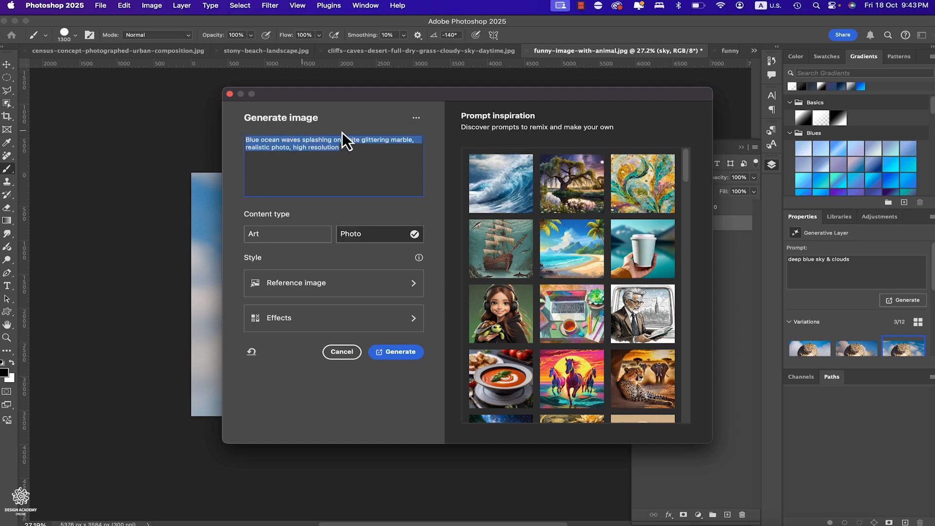
# - Load the cartoon female character sample from the prompt inspiration gallery and replace its prompt text with "a unicorn in bubbles"
pyautogui.click(501, 315)
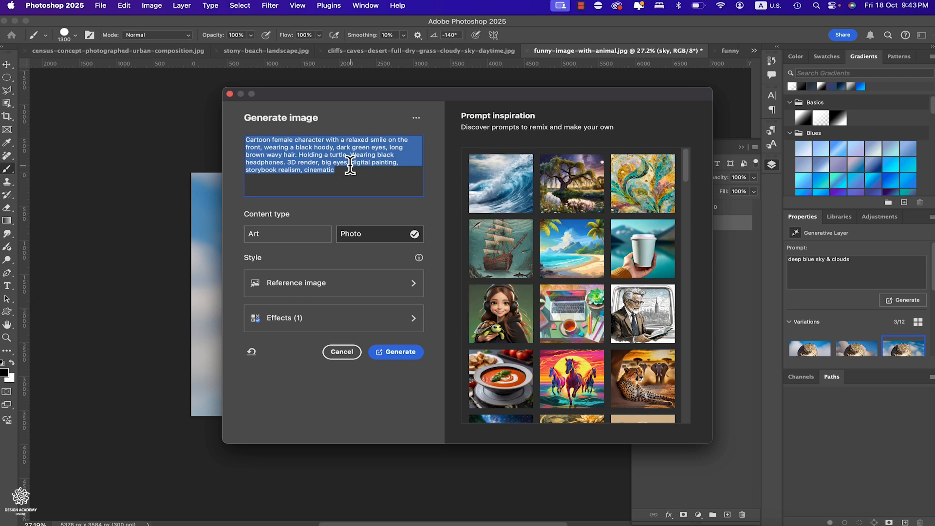
pyautogui.press('super+v')
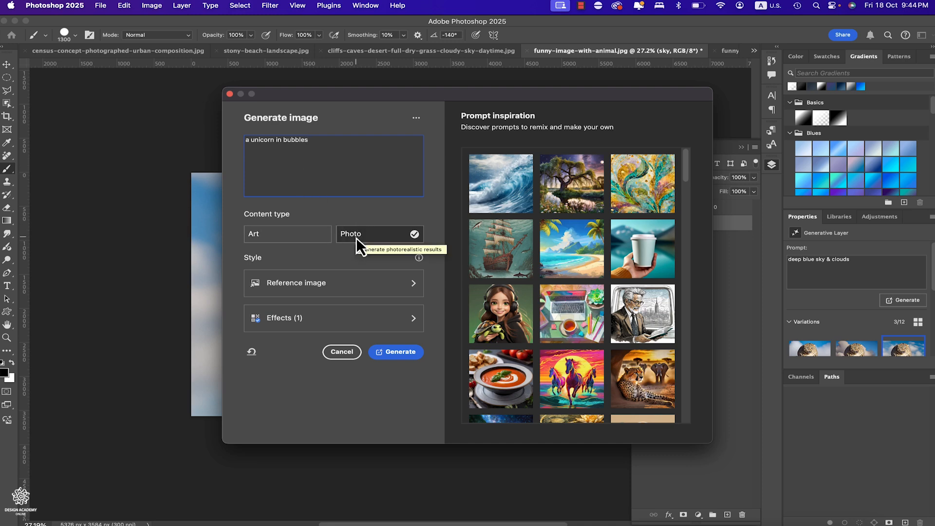
# - Browse the reference image gallery, the selected style effect, and the Effects and Techniques categories for the generated image
pyautogui.click(393, 288)
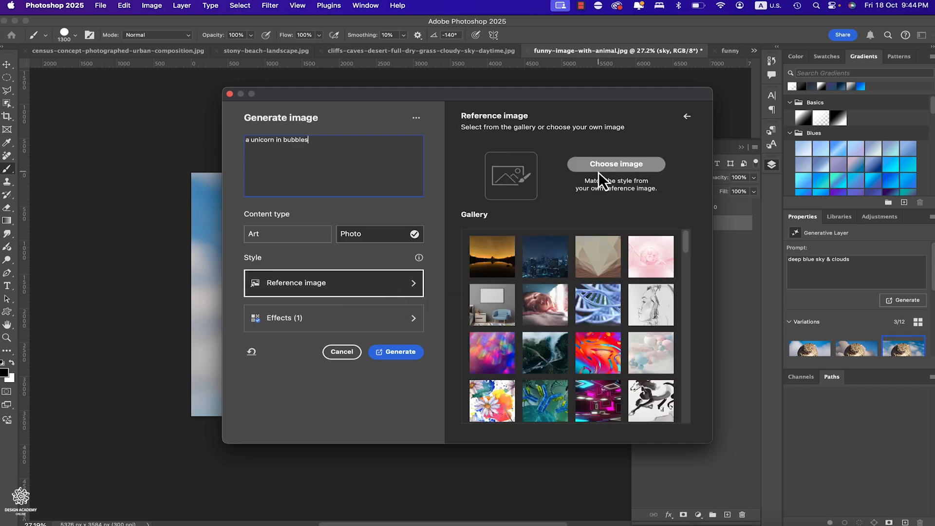
pyautogui.scroll(-8, 634, 328)
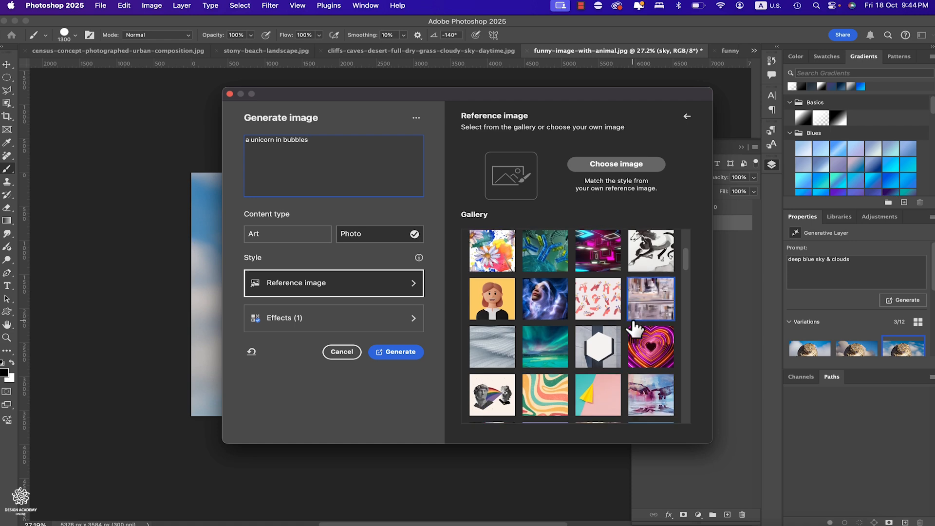
pyautogui.click(404, 322)
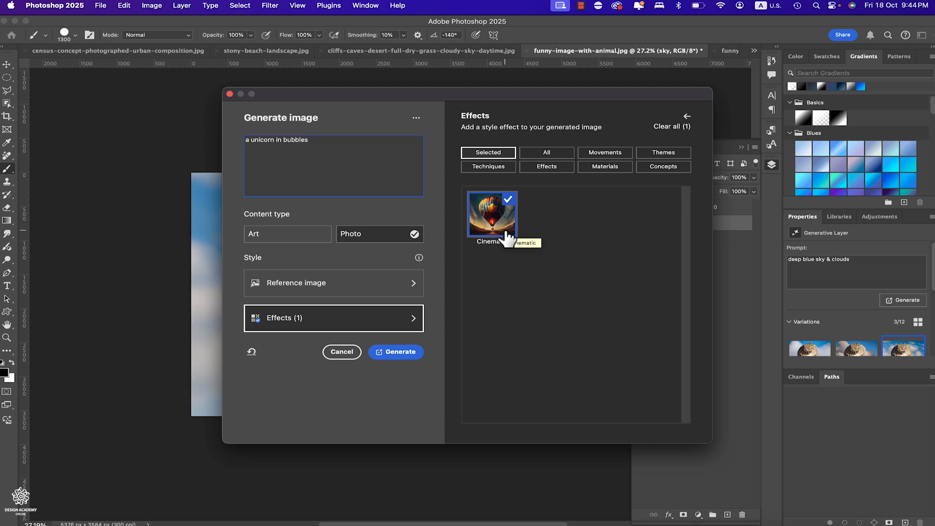
pyautogui.click(556, 167)
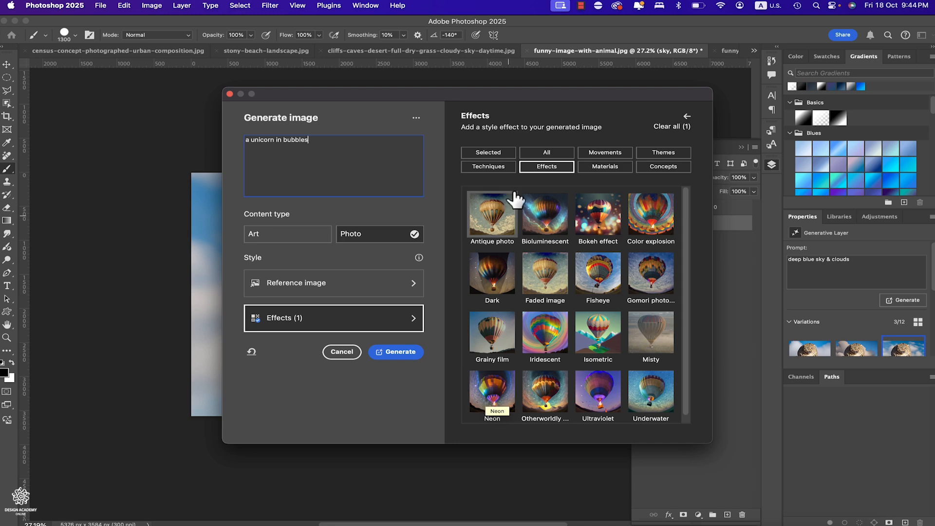
pyautogui.click(506, 166)
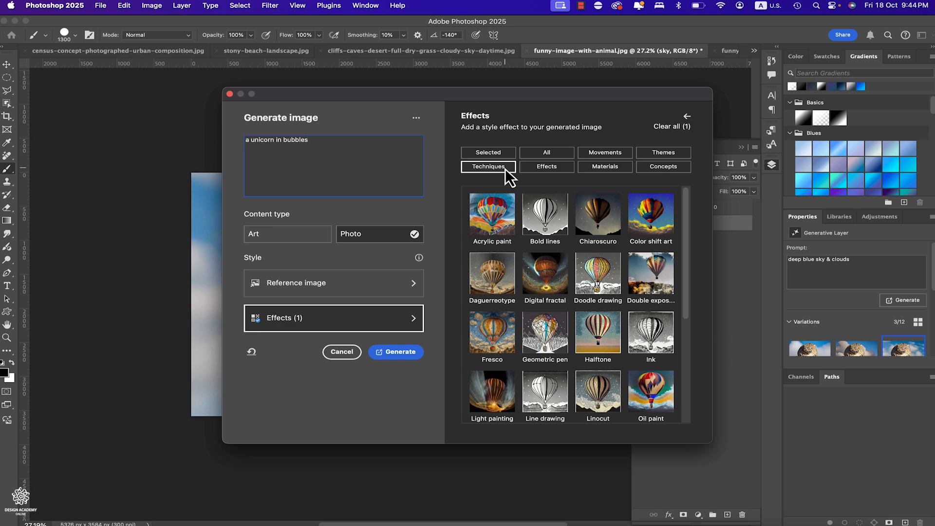
# - Switch to the Adobe Firefly page in Chrome and review its model choices and its composition, style and effects settings
pyautogui.click(209, 521)
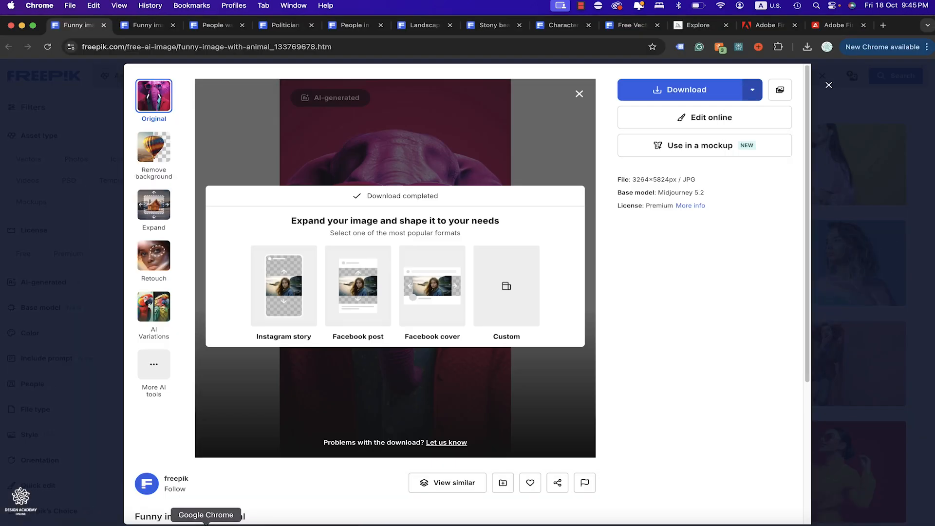
pyautogui.click(819, 25)
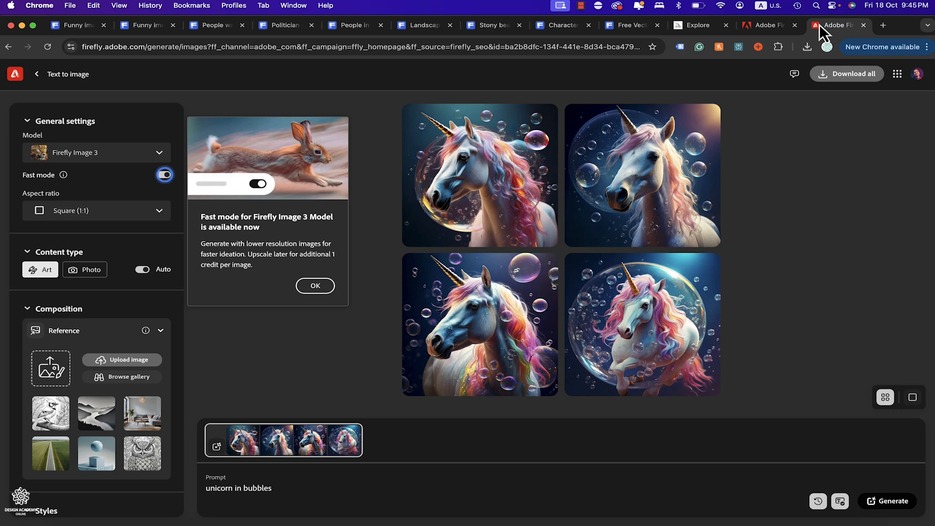
pyautogui.moveTo(705, 186)
pyautogui.click(138, 156)
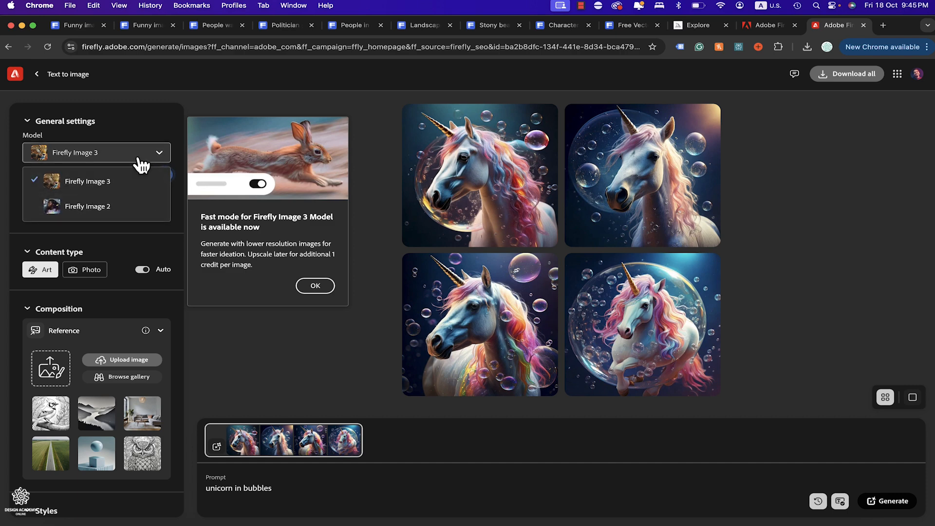
pyautogui.click(137, 157)
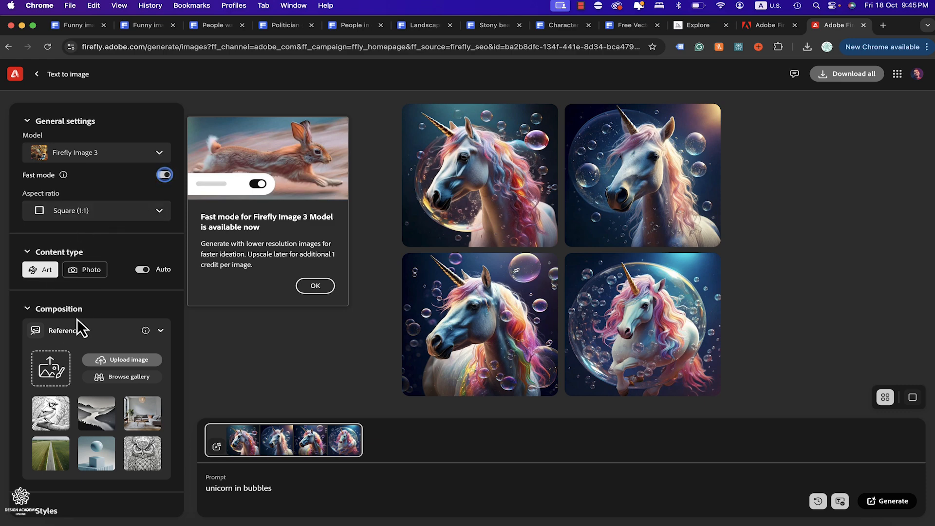
pyautogui.scroll(-6, 79, 319)
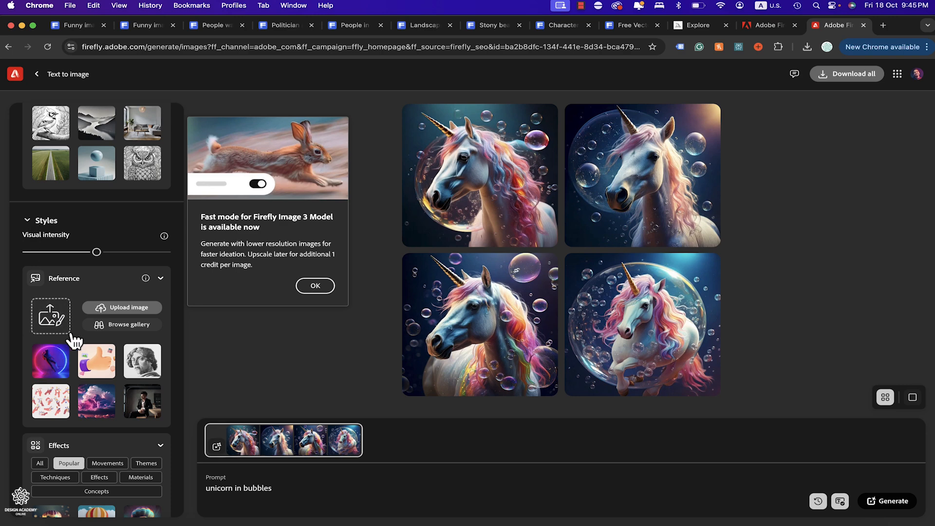
pyautogui.scroll(-3, 73, 341)
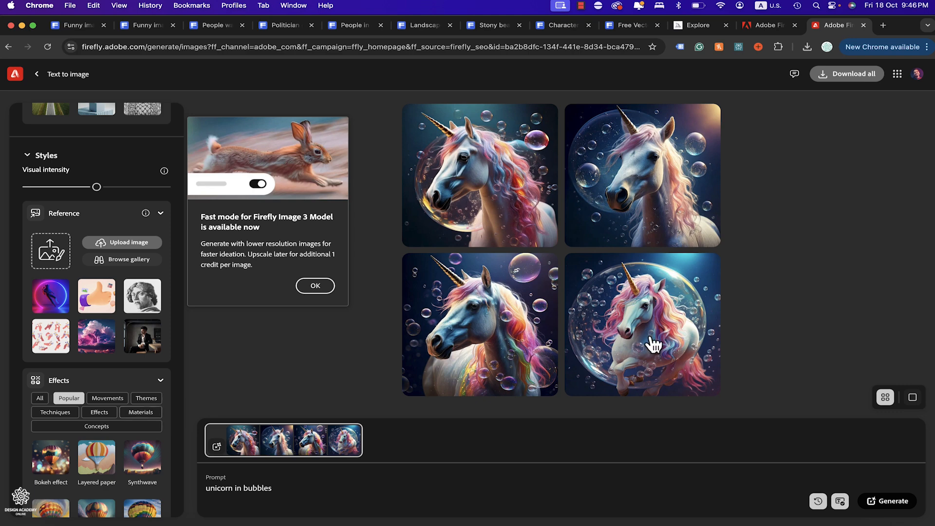
# - Return to Photoshop 2025, generate the image from the unicorn prompt and hide Layer 0
pyautogui.click(649, 524)
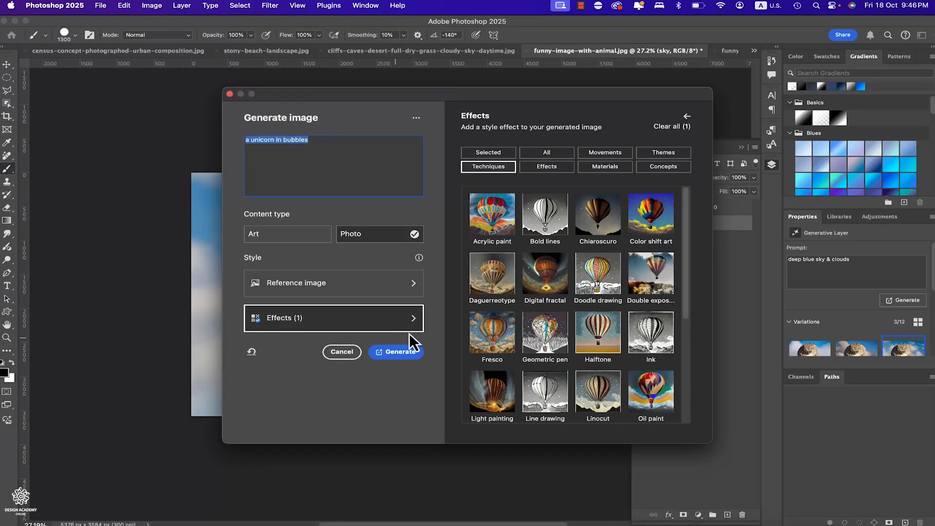
pyautogui.click(400, 352)
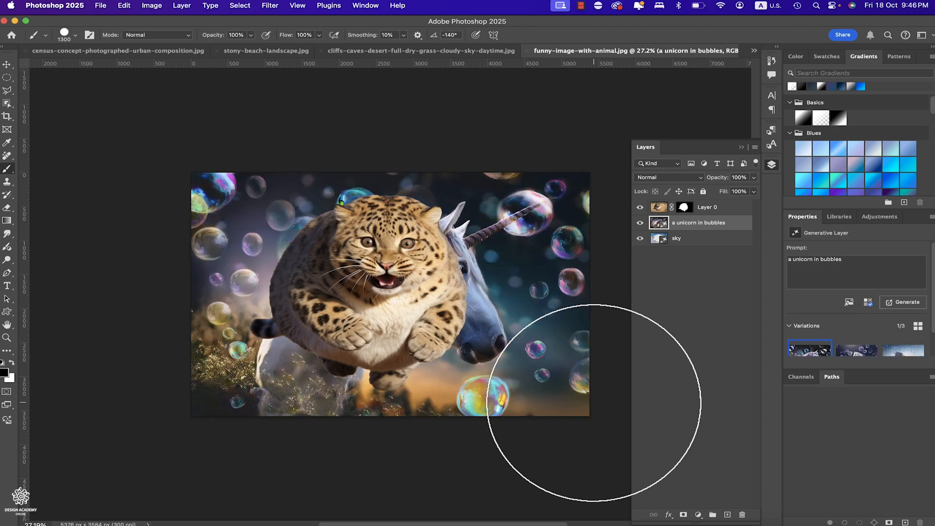
pyautogui.click(639, 207)
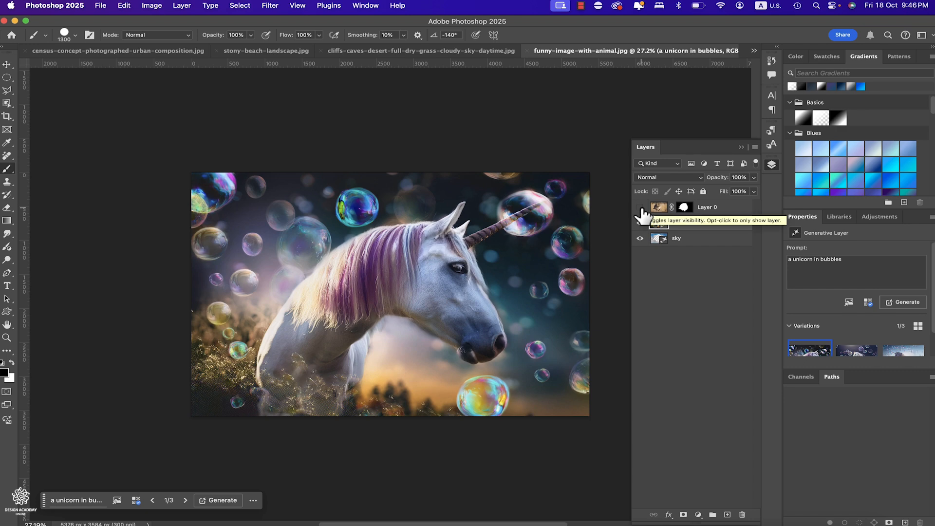
# - Preview the second and third variations of the unicorn in bubbles layer, then settle on the second
pyautogui.scroll(-1, 828, 322)
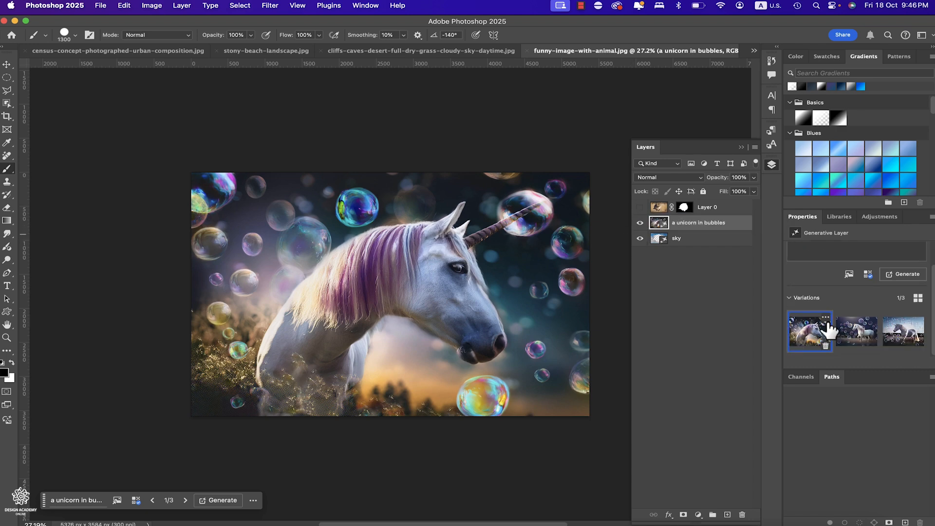
pyautogui.click(856, 330)
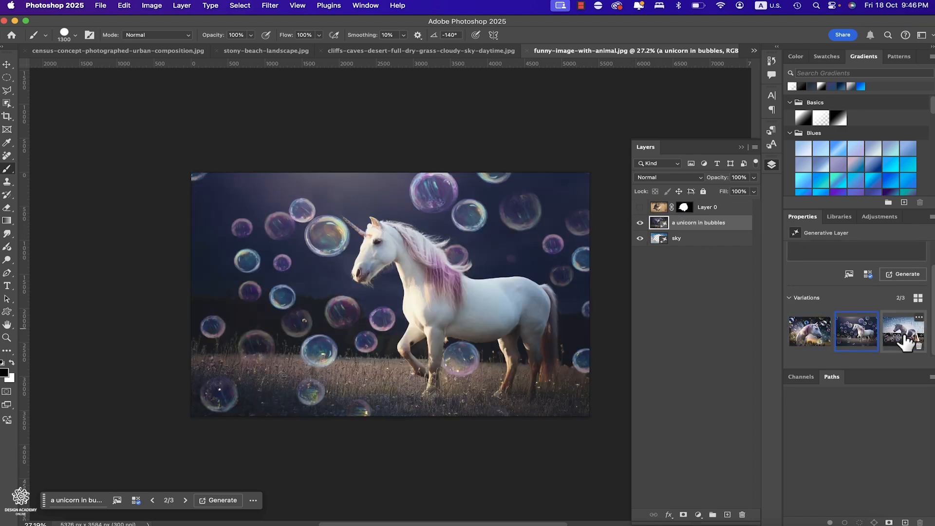
pyautogui.click(903, 336)
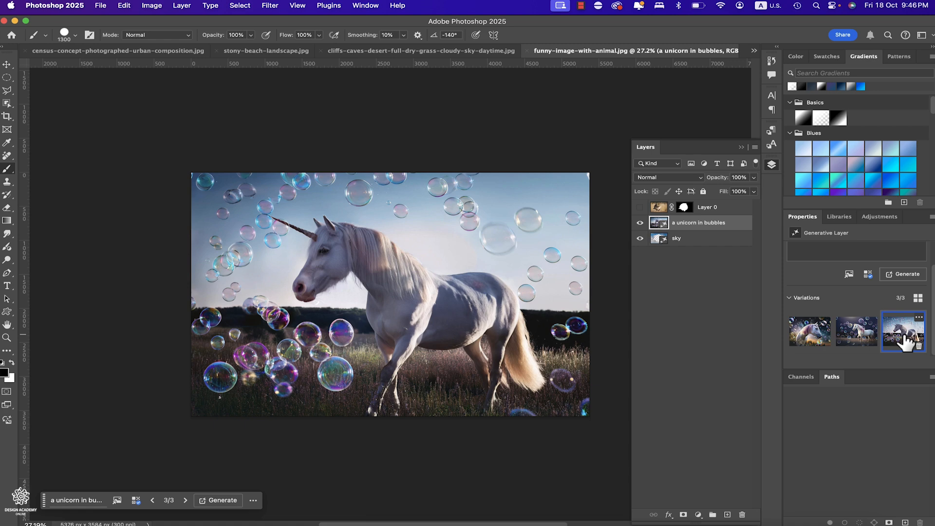
pyautogui.click(856, 331)
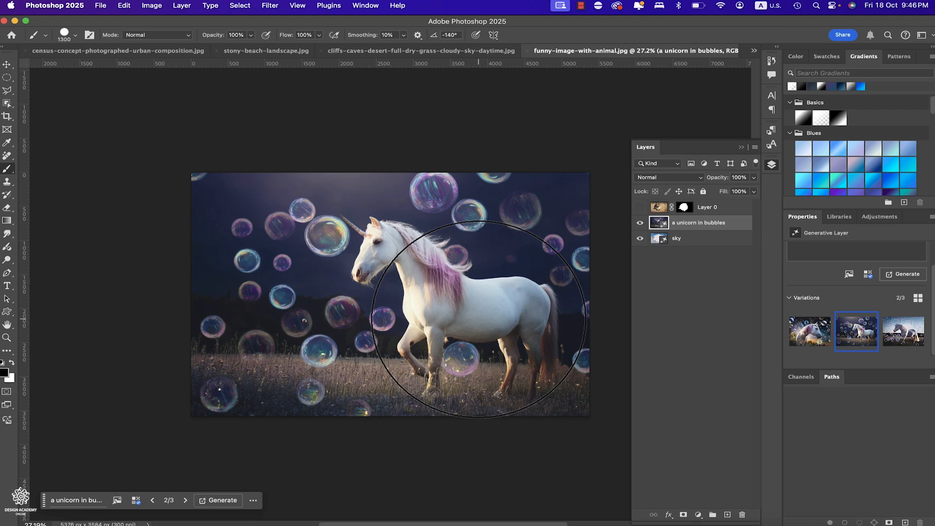
# - Switch via Chrome to Photoshop (Beta), check the beta apps in Creative Cloud, and return to Photoshop (Beta)
pyautogui.click(205, 523)
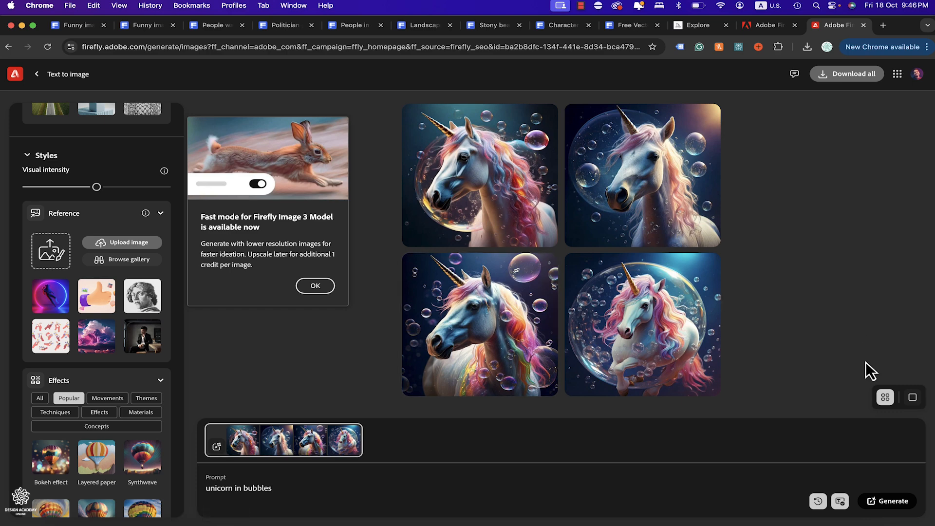
pyautogui.click(840, 523)
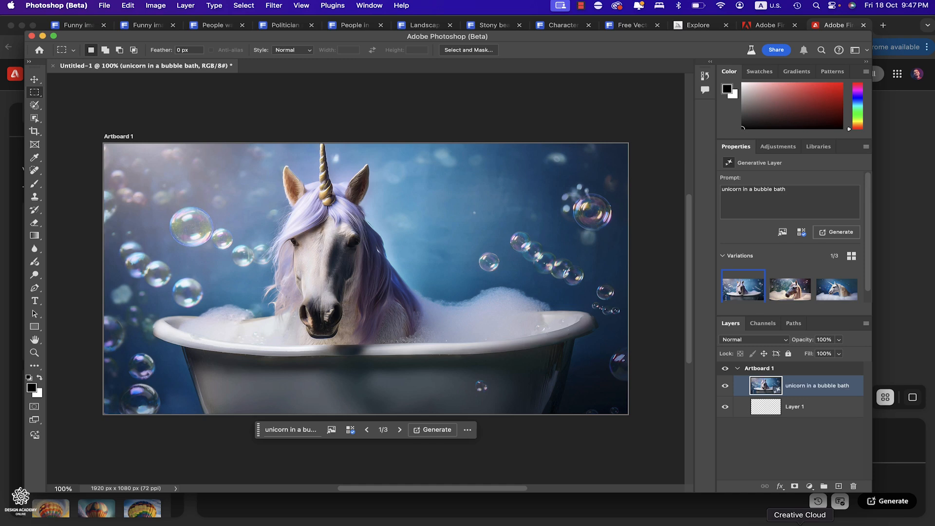
pyautogui.click(799, 523)
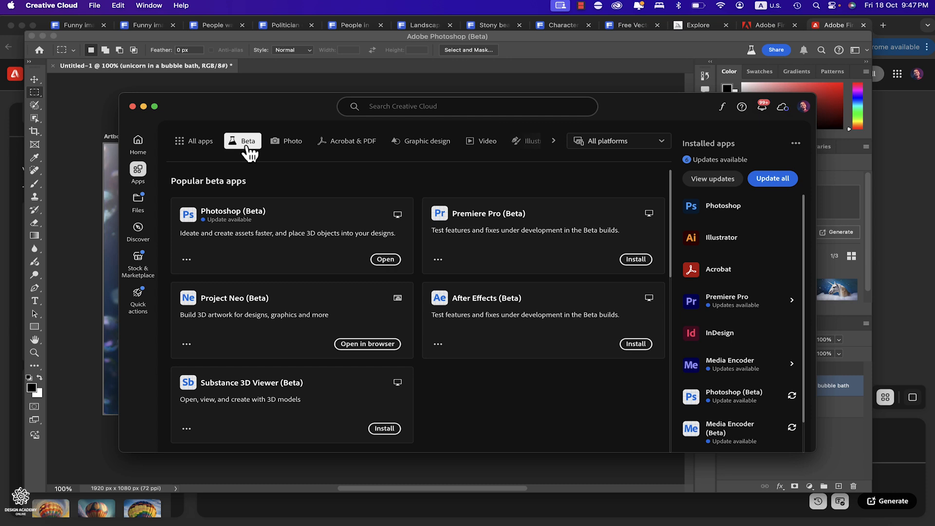
pyautogui.click(237, 46)
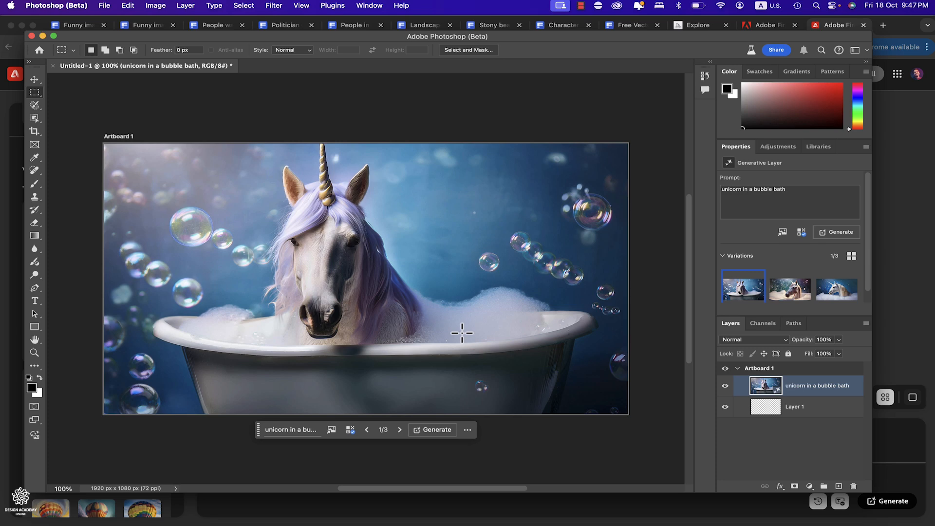
# - Preview the second and third variations of the unicorn in a bubble bath layer, then go back to the first
pyautogui.click(782, 301)
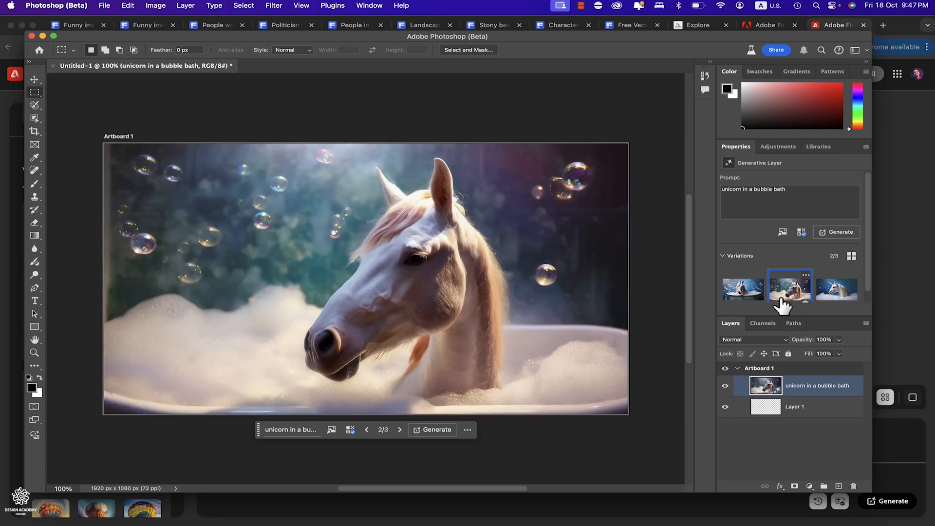
pyautogui.click(833, 294)
pyautogui.click(757, 299)
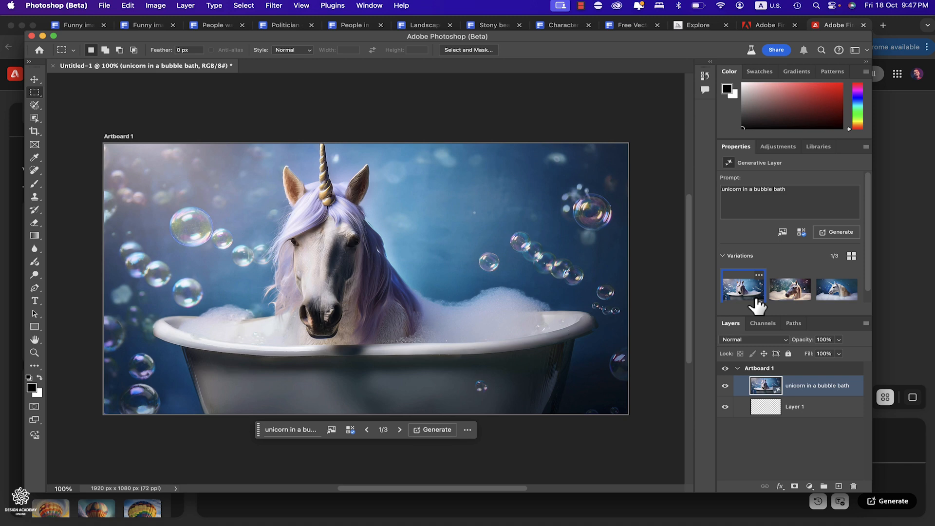
# - Close the unicorn bubble bath document and open the Generative workspace from the home screen
pyautogui.click(52, 66)
pyautogui.click(455, 217)
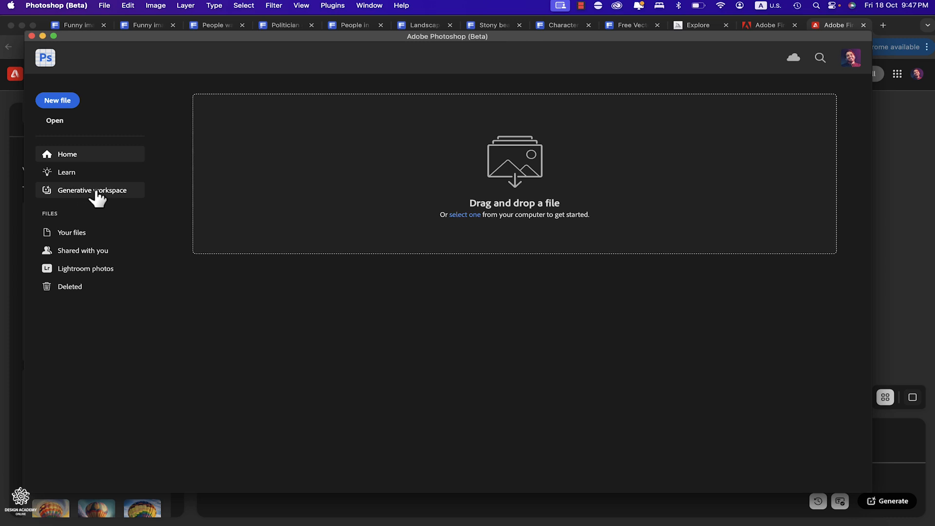
pyautogui.click(97, 195)
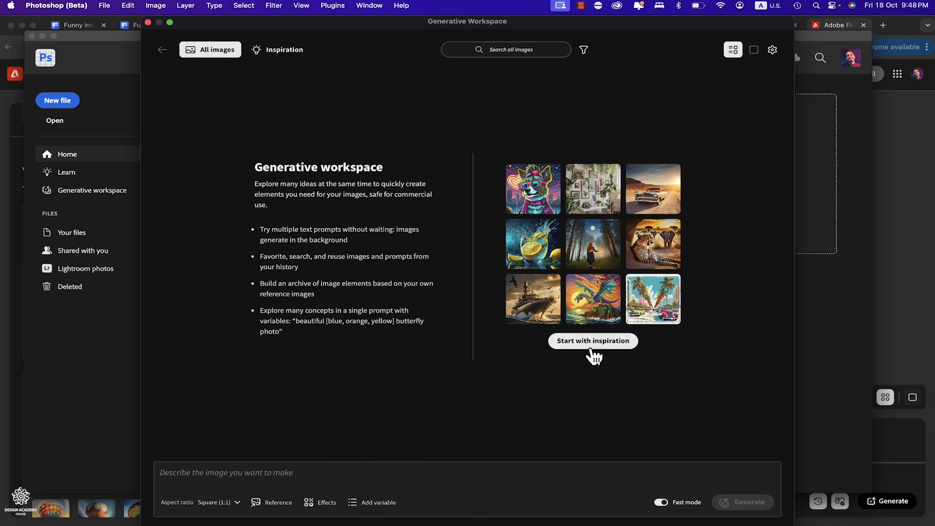
# - Browse the inspiration gallery and apply the settings of the "Transparent horses walking out of the ocean at sunset" sample
pyautogui.click(594, 340)
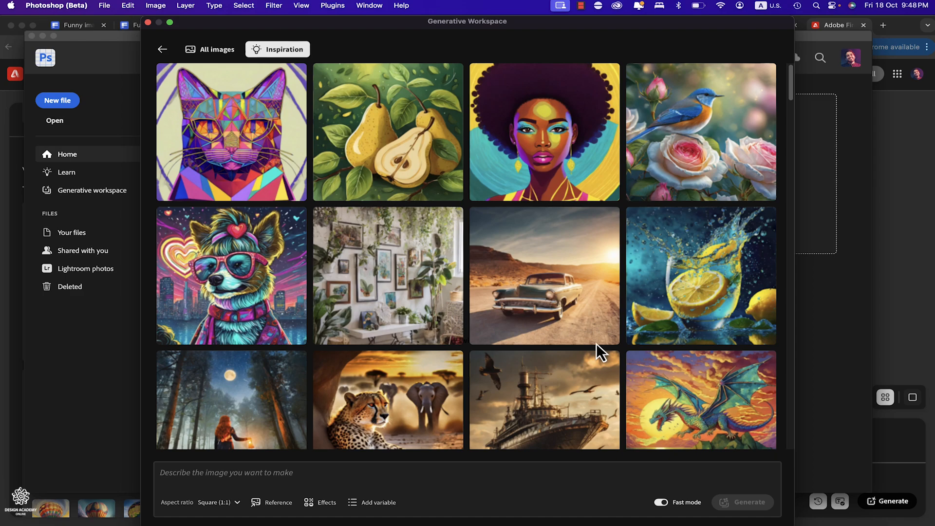
pyautogui.scroll(-10, 596, 344)
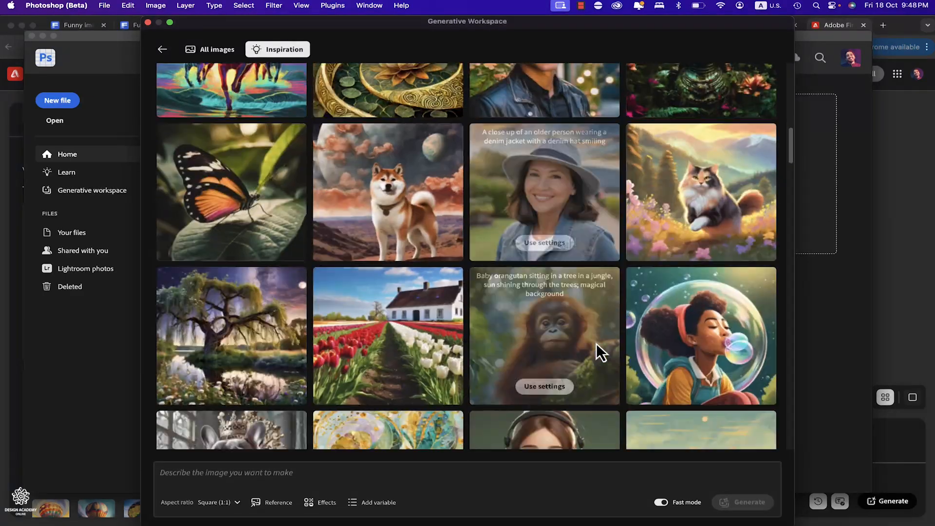
pyautogui.scroll(3, 594, 351)
pyautogui.scroll(-6, 599, 345)
pyautogui.scroll(6, 592, 317)
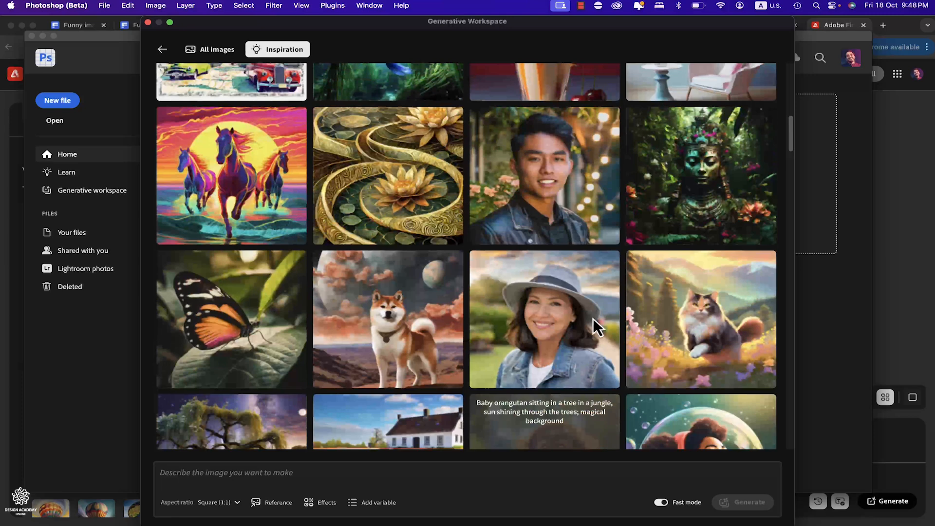
pyautogui.click(235, 176)
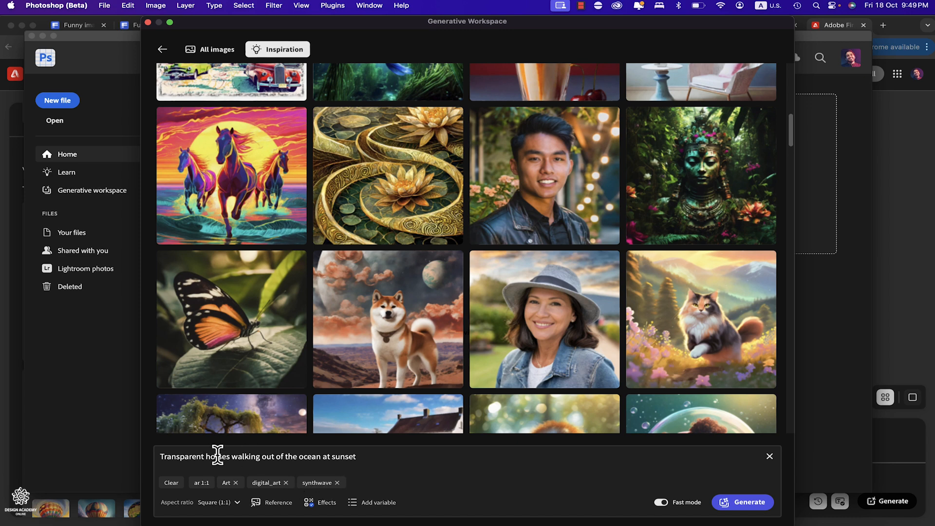
# - Replace "horses" with "unicorns" in the prompt and set the aspect ratio to Landscape (4:3)
pyautogui.doubleClick(217, 456)
pyautogui.write('un')
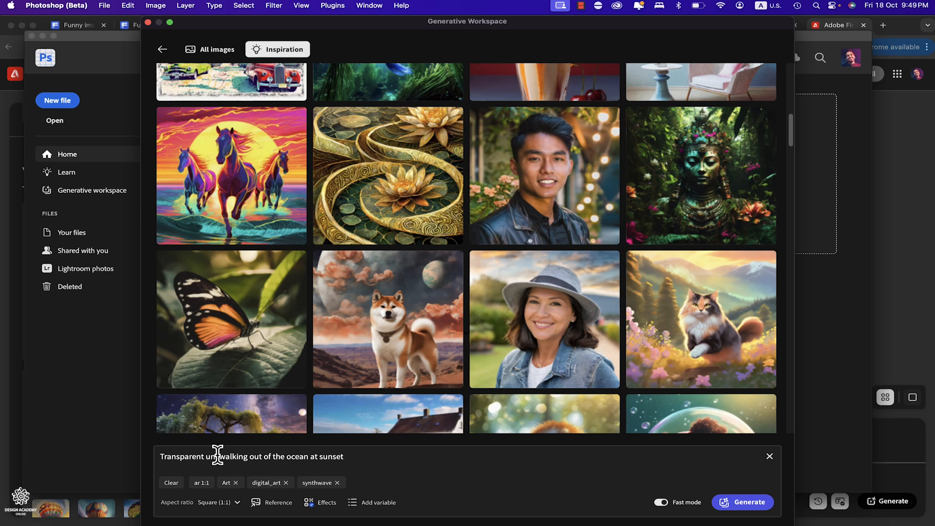
pyautogui.write('icorns')
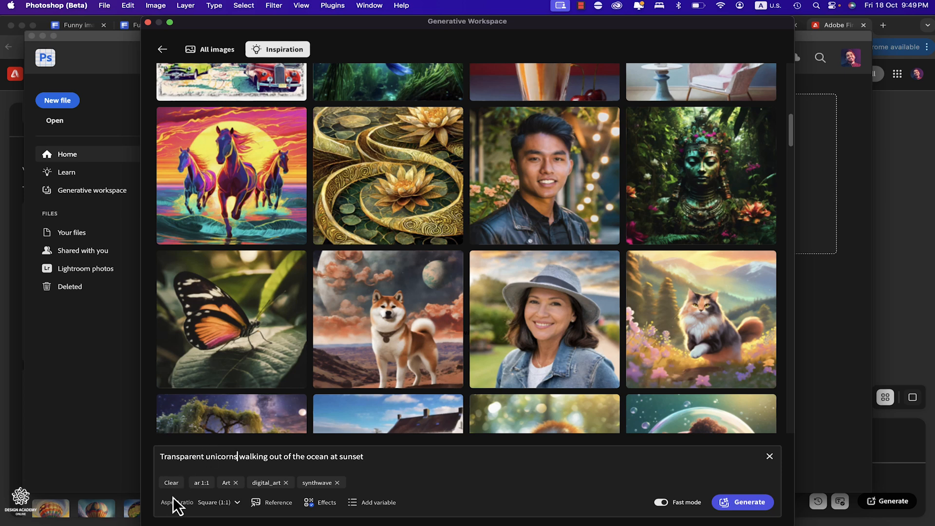
pyautogui.click(238, 504)
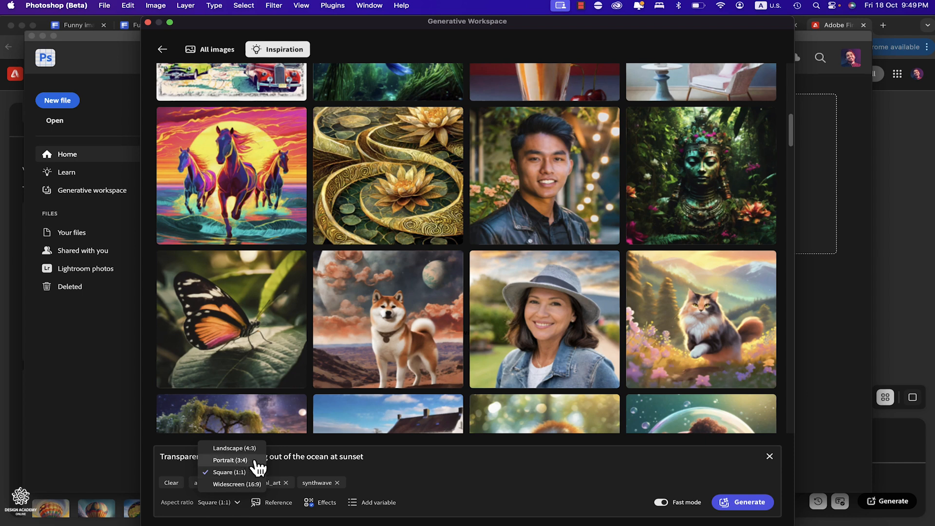
pyautogui.click(255, 449)
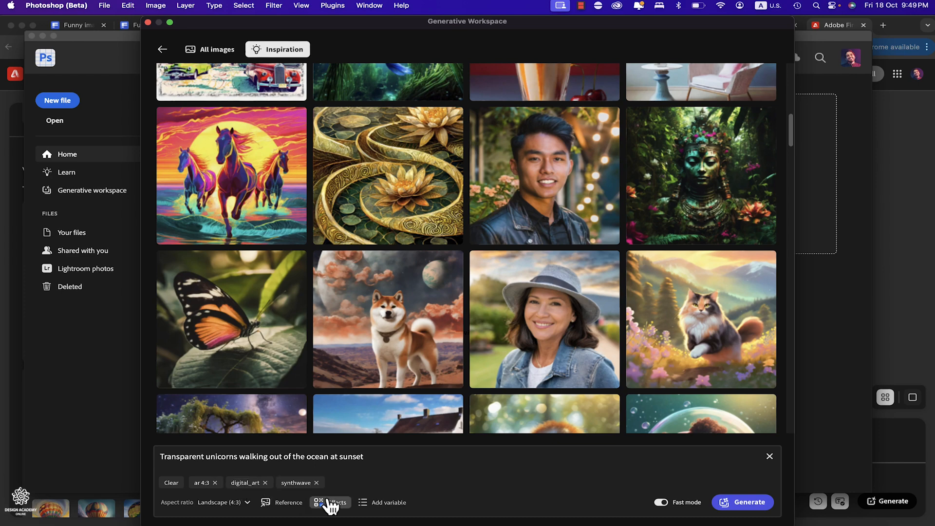
# - Add the Hyper realistic effect to the prompt and remove the Synthwave and Digital art effects
pyautogui.click(331, 504)
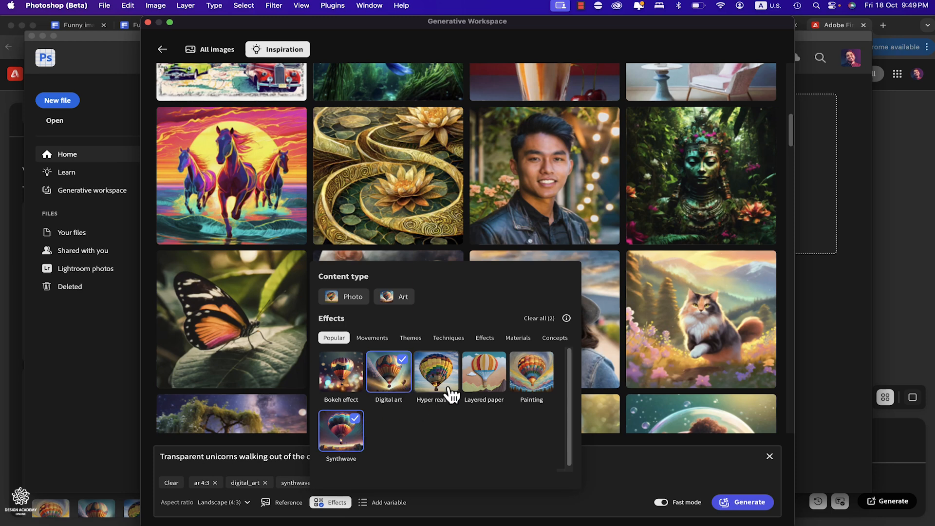
pyautogui.click(448, 390)
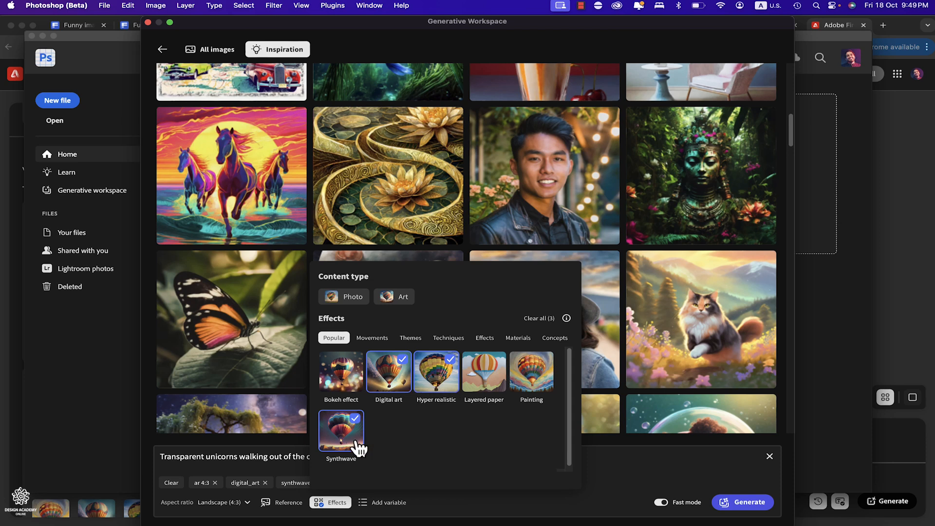
pyautogui.click(359, 446)
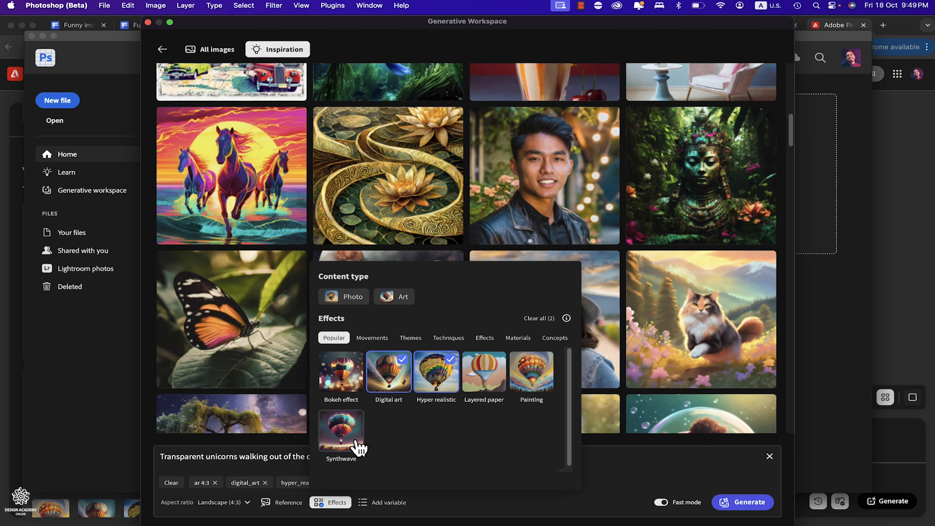
pyautogui.click(388, 391)
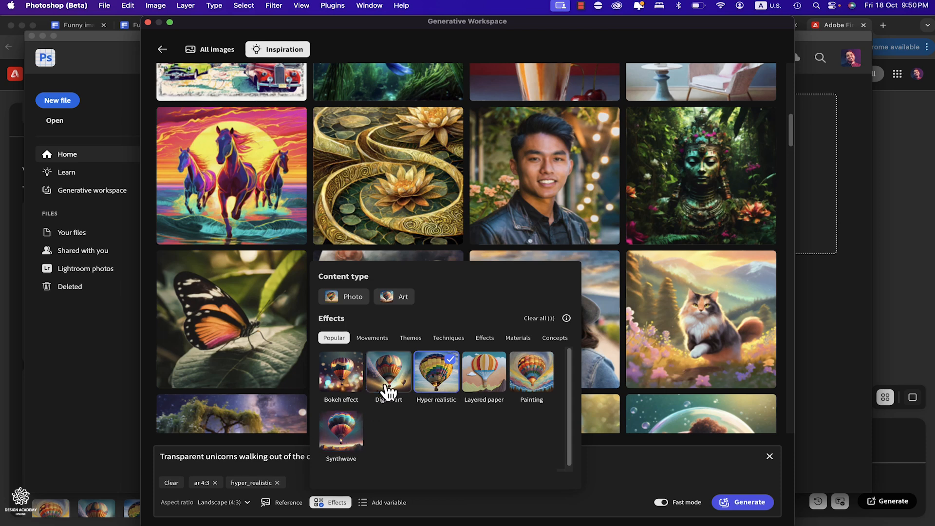
pyautogui.click(274, 464)
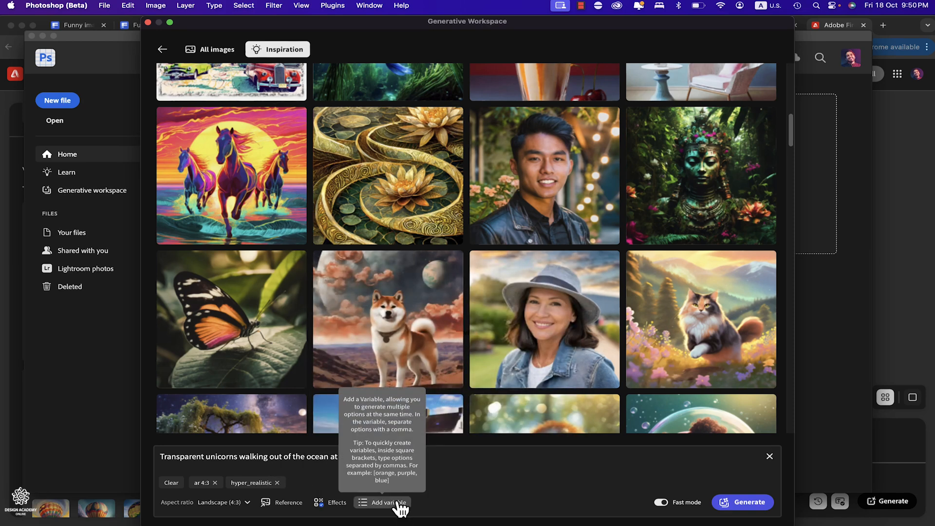
# - Try adding an empty variable after "sunset", remove it, and delete the word "Transparent" from the prompt
pyautogui.click(392, 502)
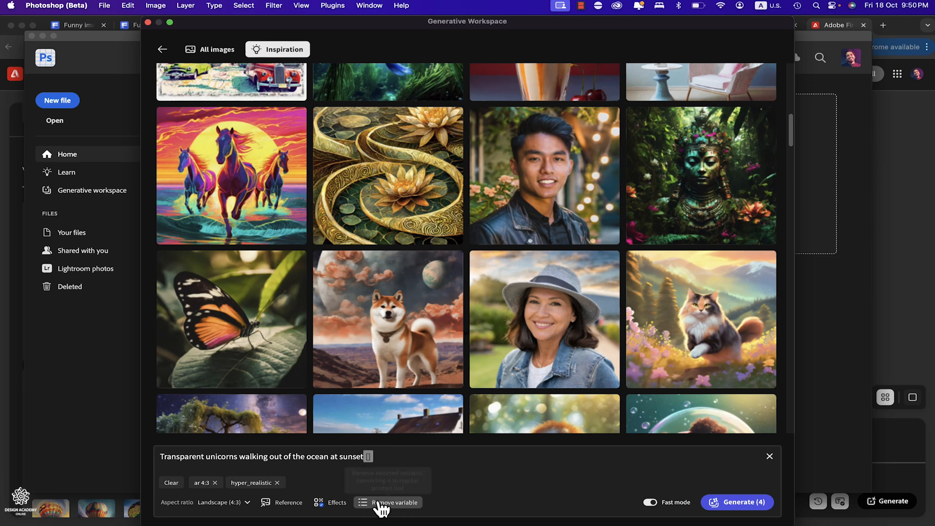
pyautogui.click(385, 503)
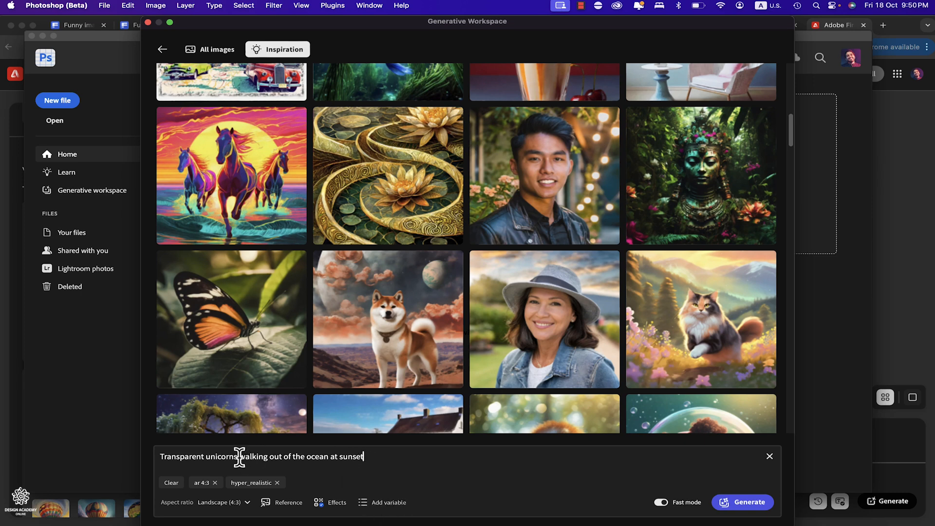
pyautogui.click(237, 456)
pyautogui.doubleClick(187, 458)
pyautogui.press('BackSpace')
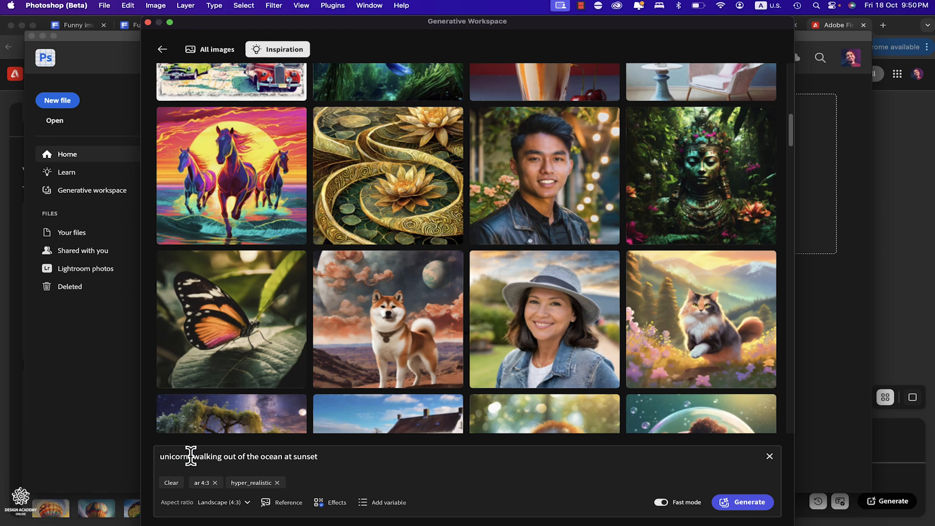
# - Insert a variable with the options 3,4,6 after "unicorns" in the prompt and generate the images
pyautogui.click(190, 456)
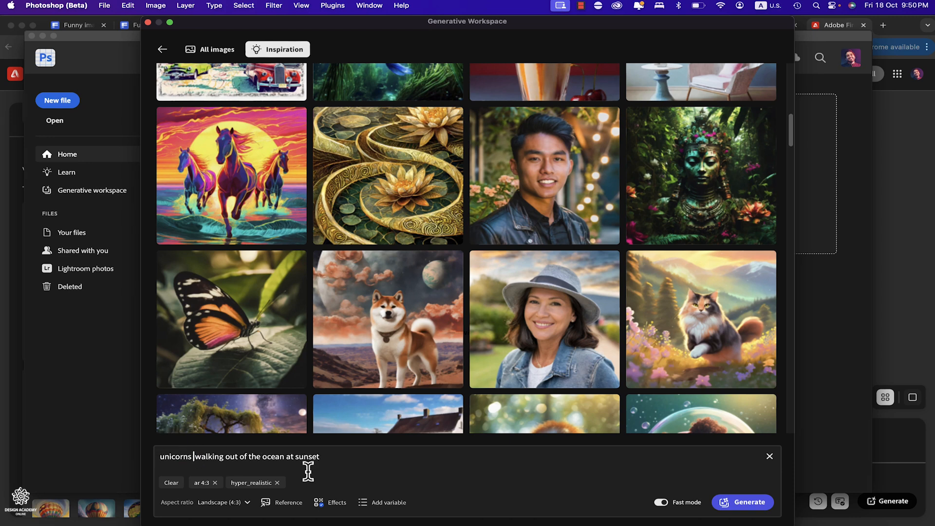
pyautogui.click(379, 504)
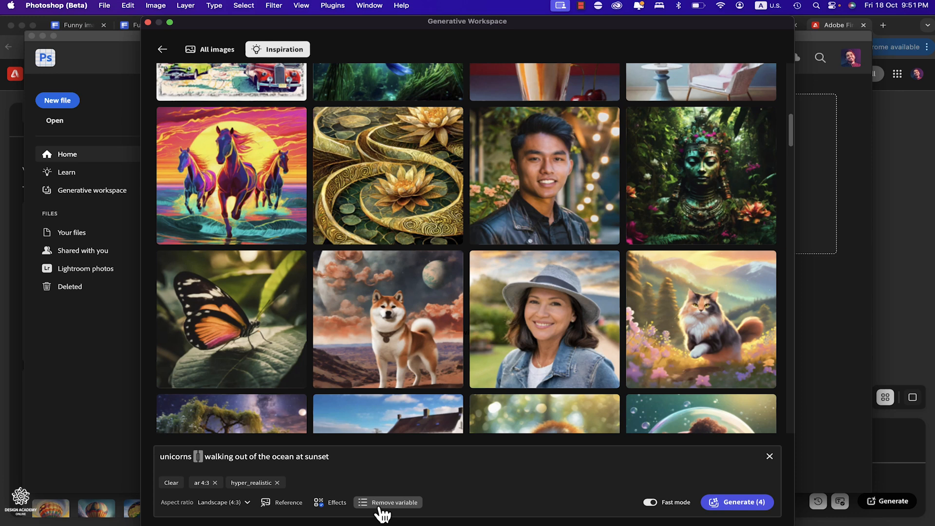
pyautogui.write('3,')
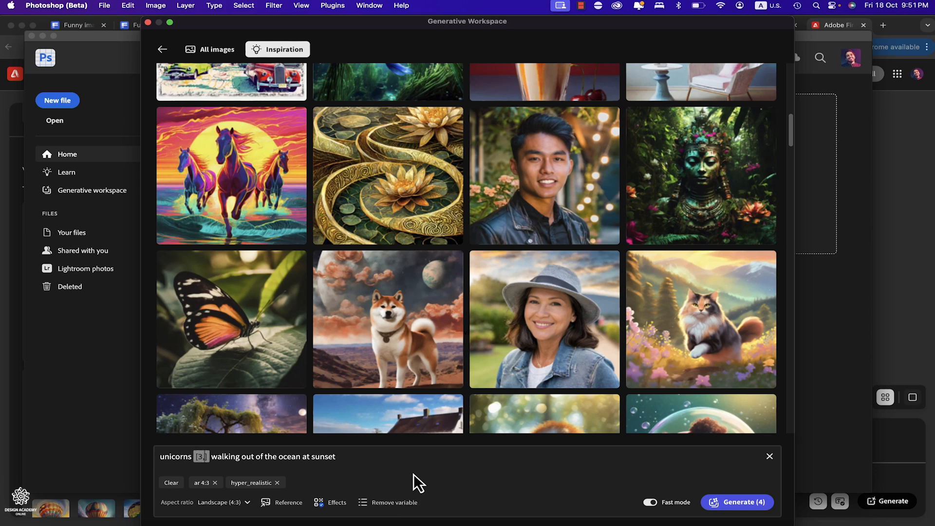
pyautogui.write('4,6')
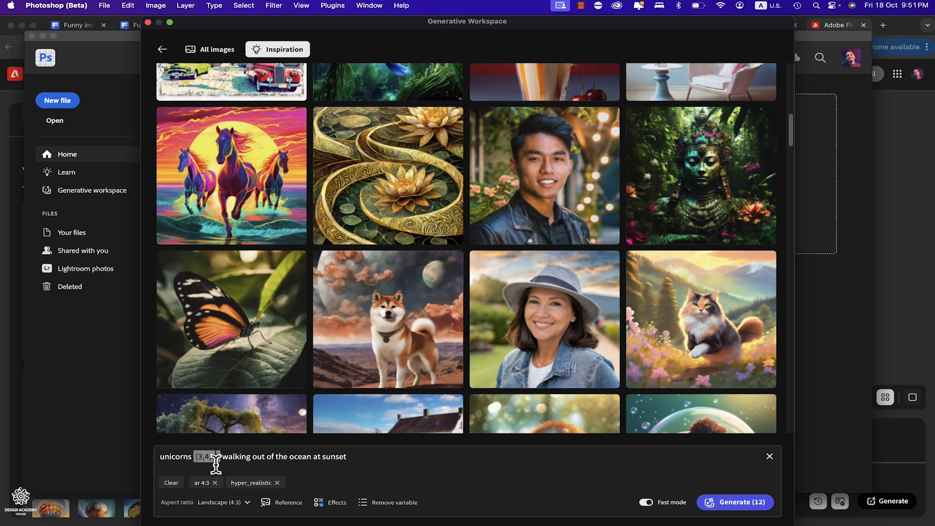
pyautogui.click(395, 455)
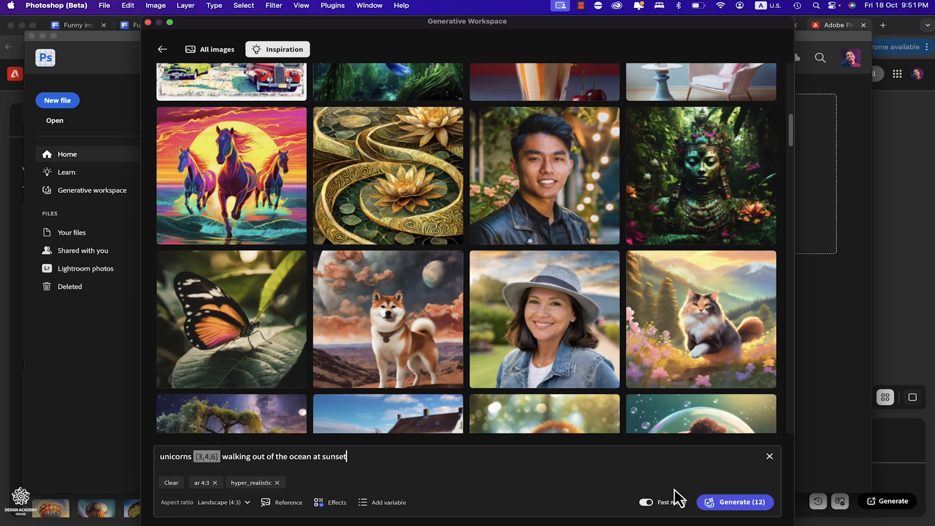
pyautogui.click(737, 501)
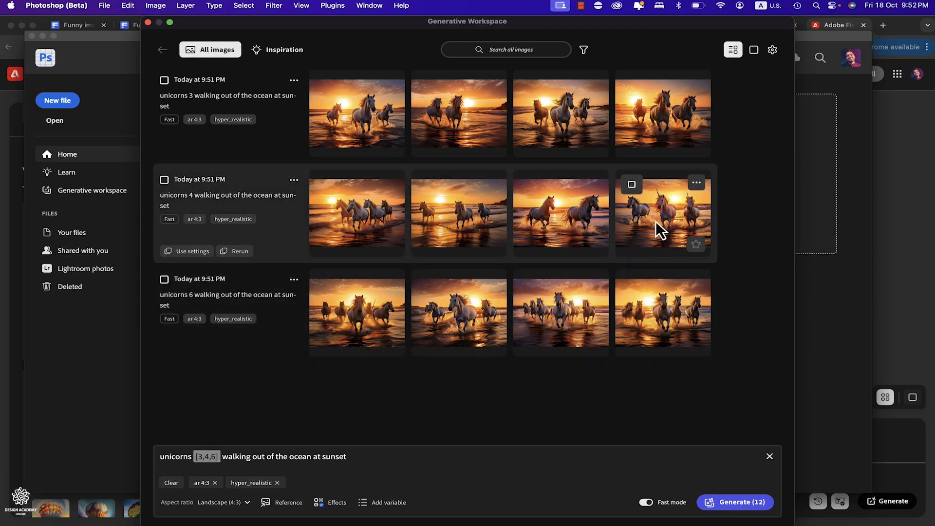
# - Inspect the fourth image of the "unicorns 4" set at 100% zoom around the middle unicorn's head, then return to all images
pyautogui.click(657, 221)
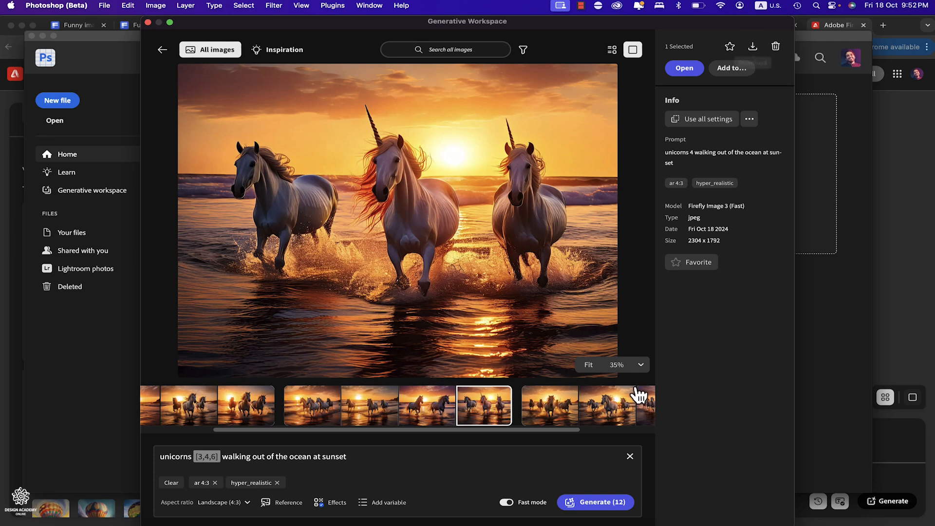
pyautogui.click(641, 366)
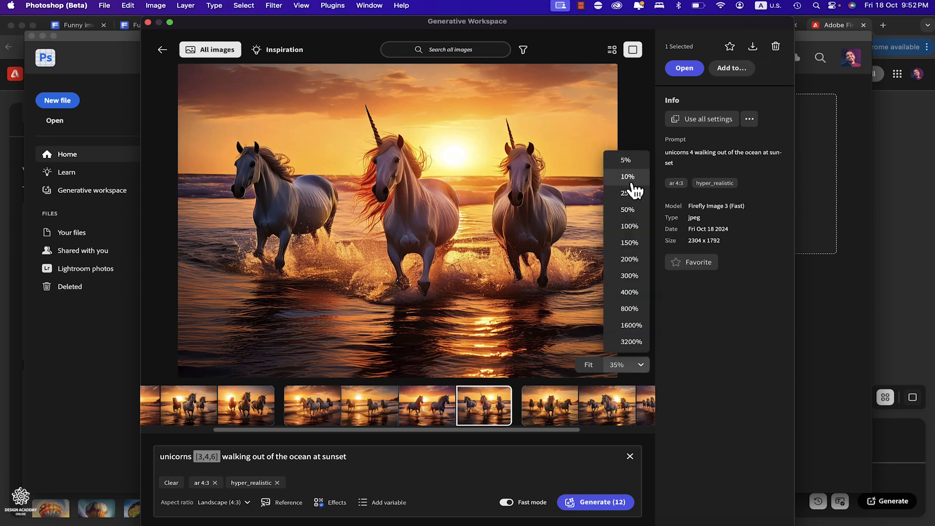
pyautogui.click(628, 226)
pyautogui.moveTo(514, 173); pyautogui.dragTo(549, 355)
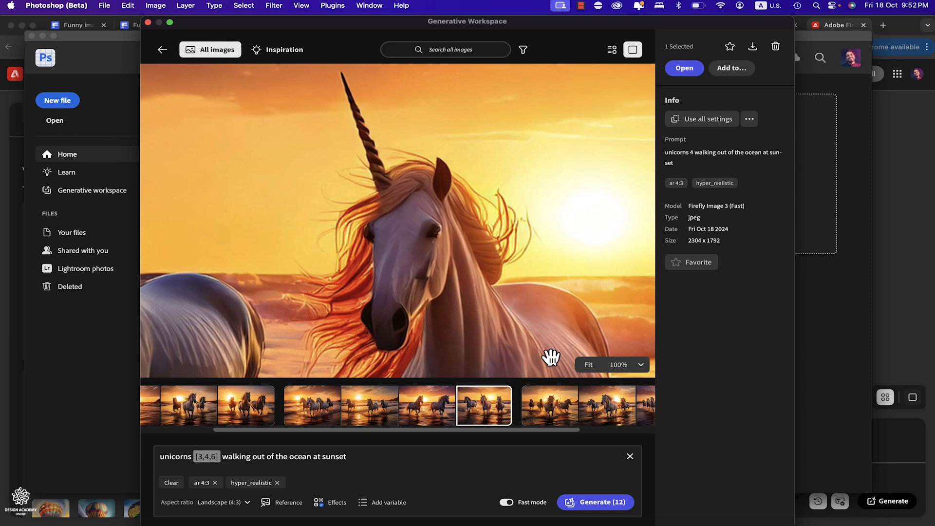
pyautogui.click(162, 50)
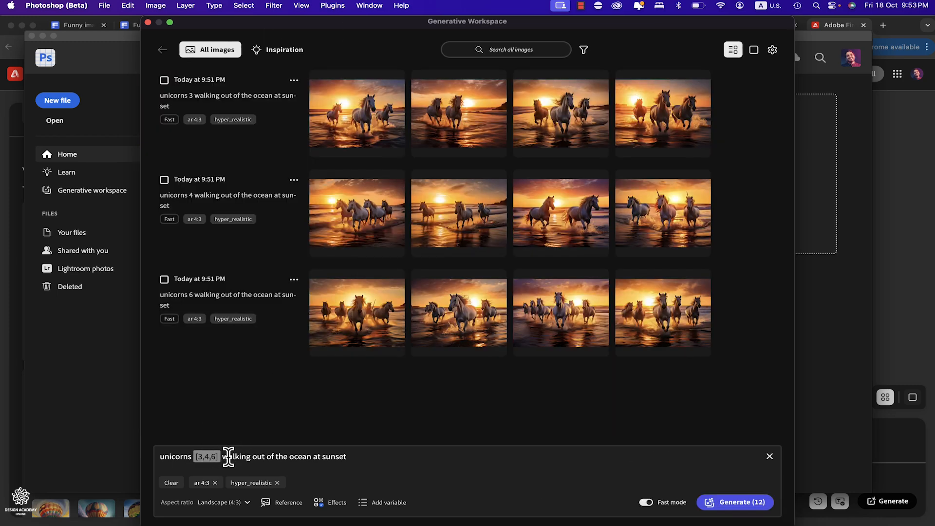
# - Remove the [3,4,6] variable and the extra space after "unicorns" from the prompt
pyautogui.click(213, 456)
pyautogui.press('BackSpace')
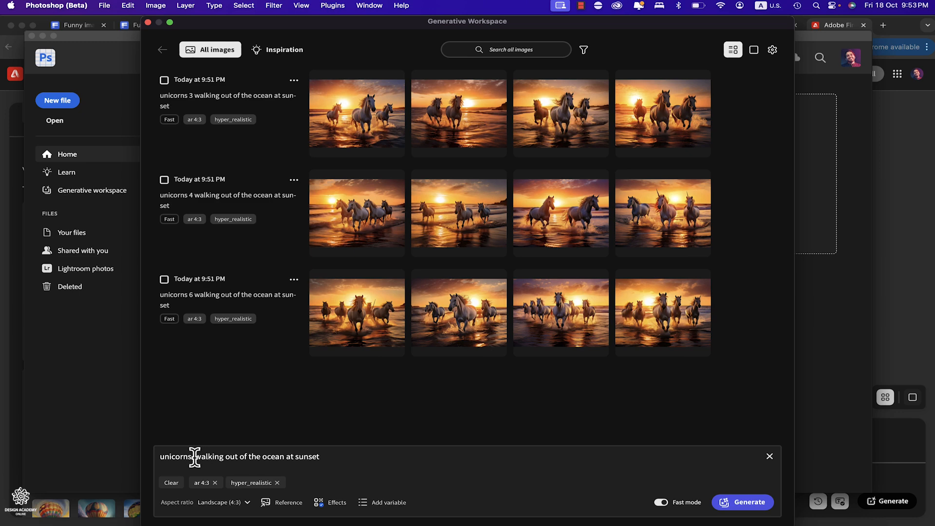
pyautogui.press('BackSpace')
# - Turn the end of the prompt into the variable [sunset, night time] and generate the images
pyautogui.click(324, 457)
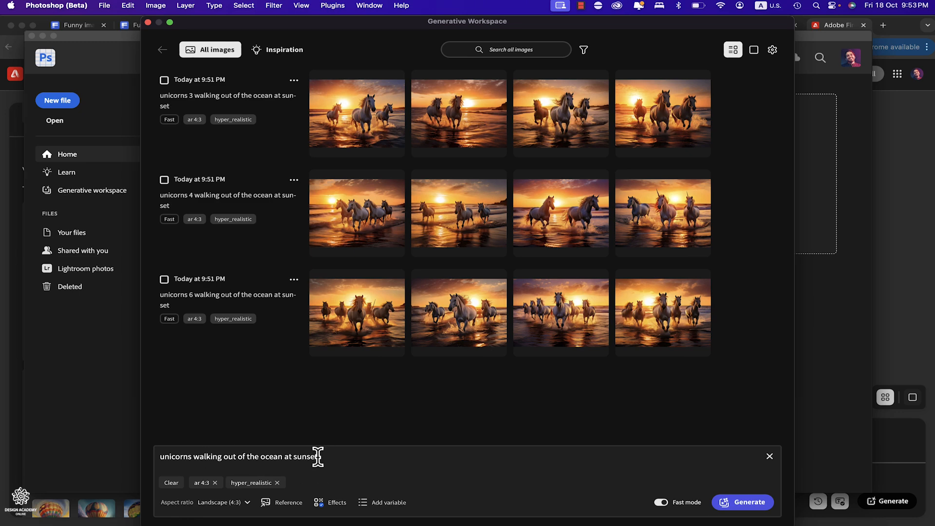
pyautogui.click(293, 456)
pyautogui.write('night time]')
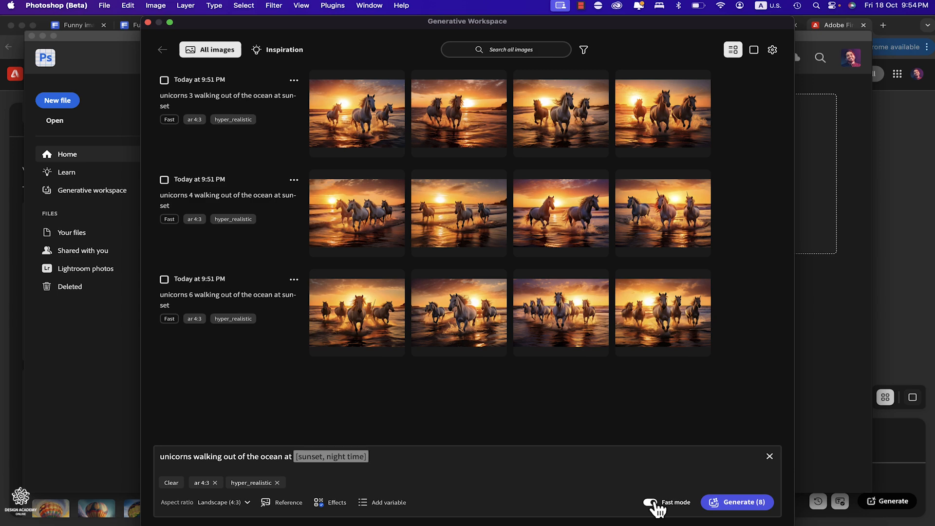
pyautogui.click(733, 506)
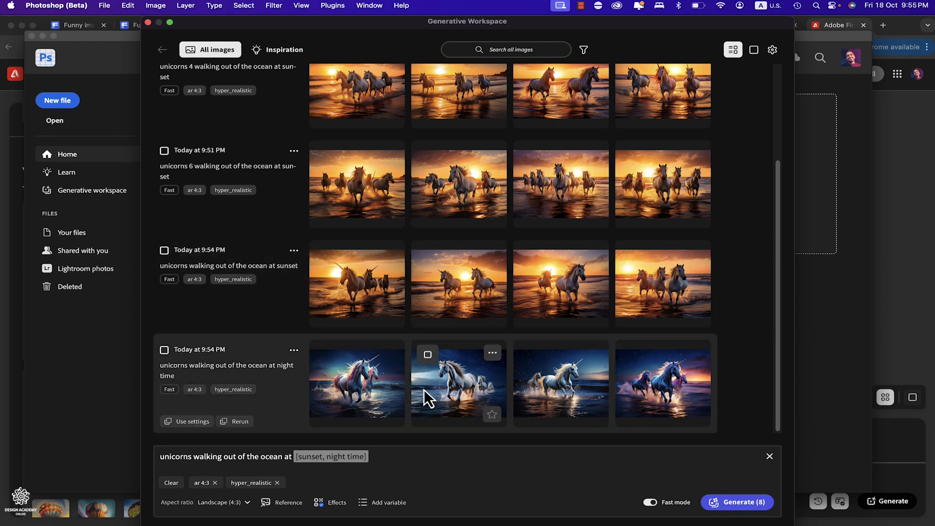
# - Open the first image of the "night time" set in the single-image view
pyautogui.click(376, 386)
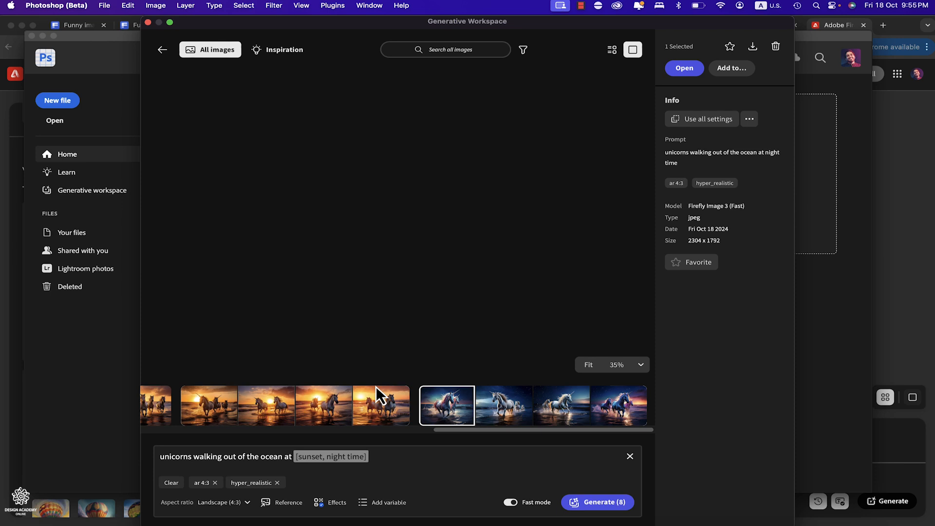